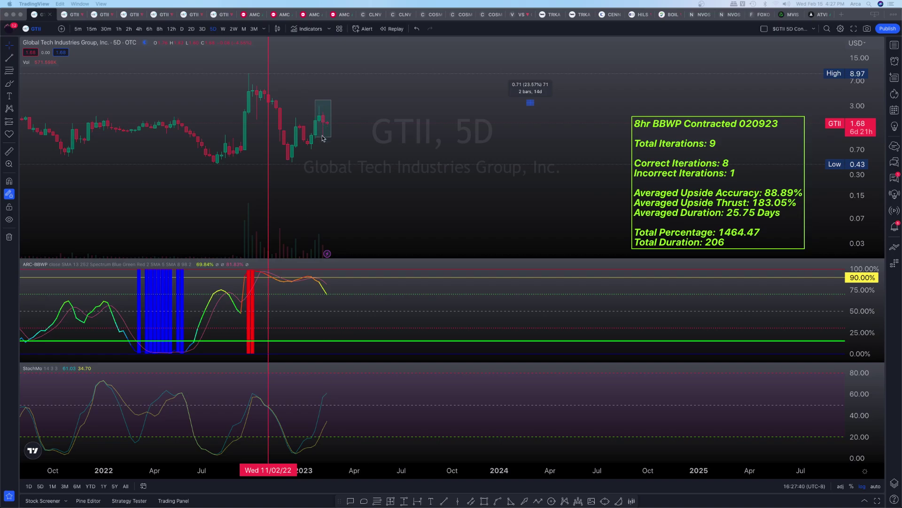
- Zoom into the latest GTII 5D bars and stretch the price scale vertically to enlarge the candles
scroll(216, 149, "up", 5)
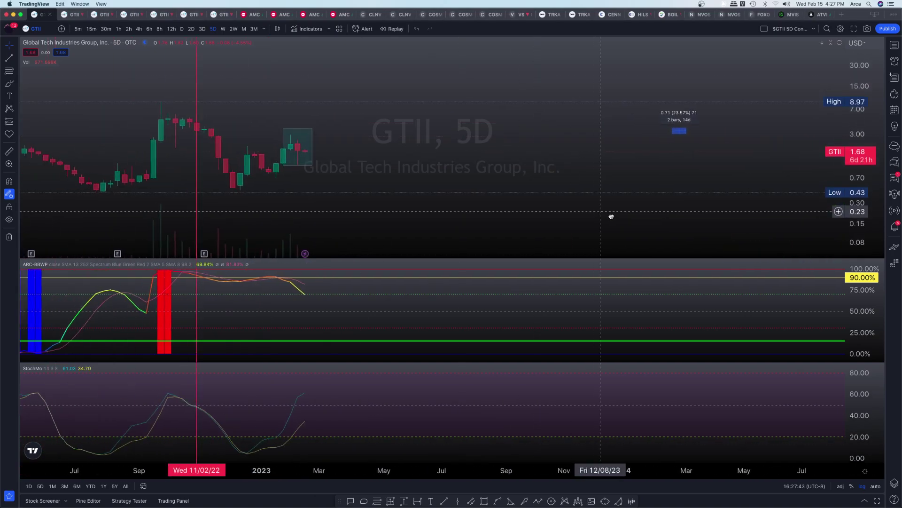
left_click_drag(846, 198, 846, 128)
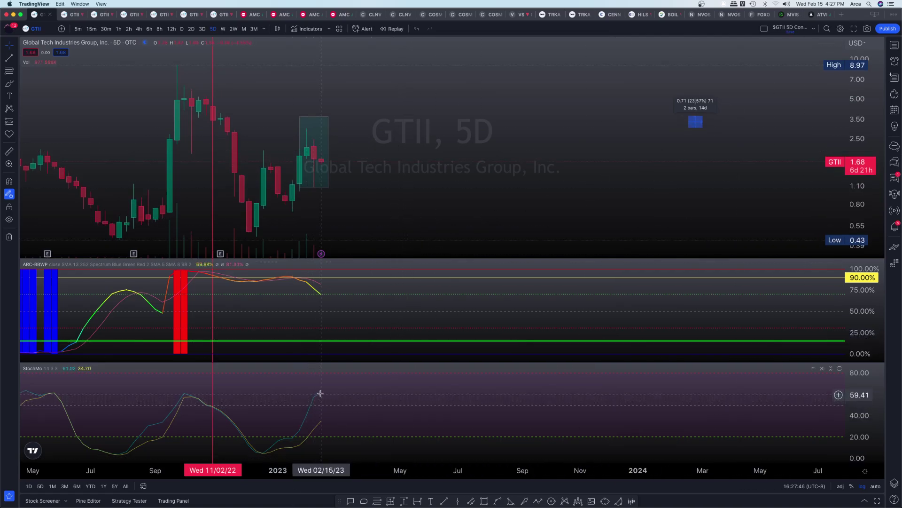
- On the GTII 3D chart, deselect the drawing and pan to later dates, then move to the 1D chart
left_click(73, 15)
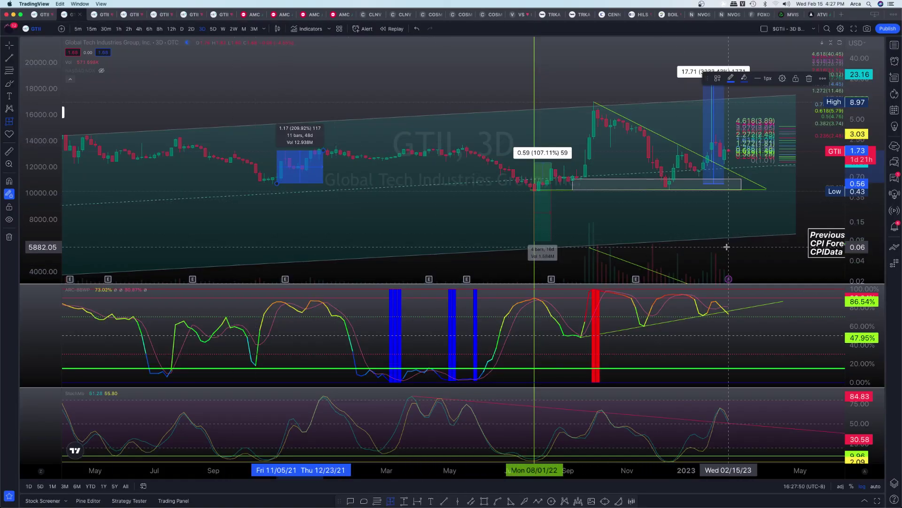
left_click(727, 247)
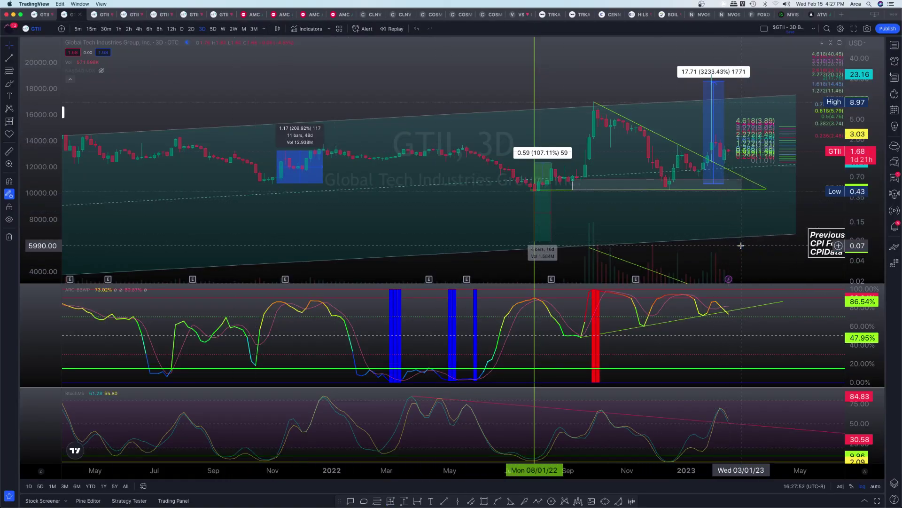
left_click_drag(770, 250, 559, 216)
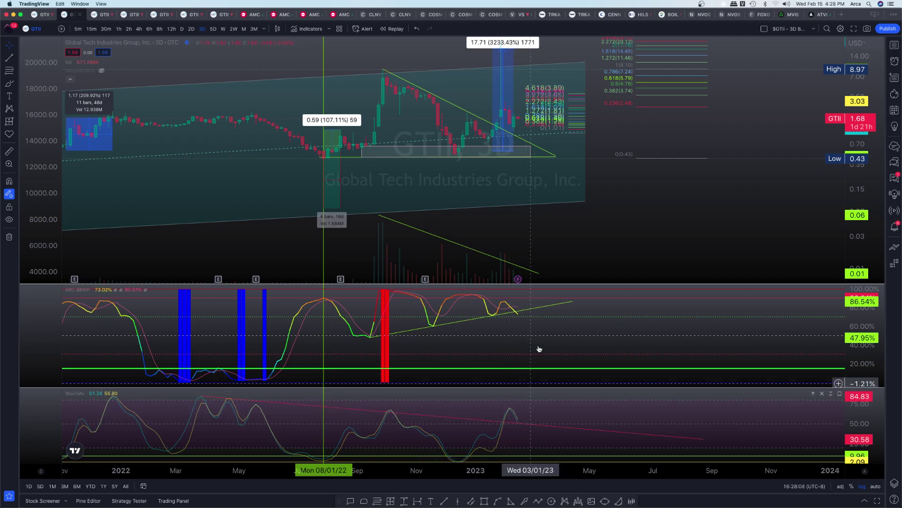
left_click(103, 13)
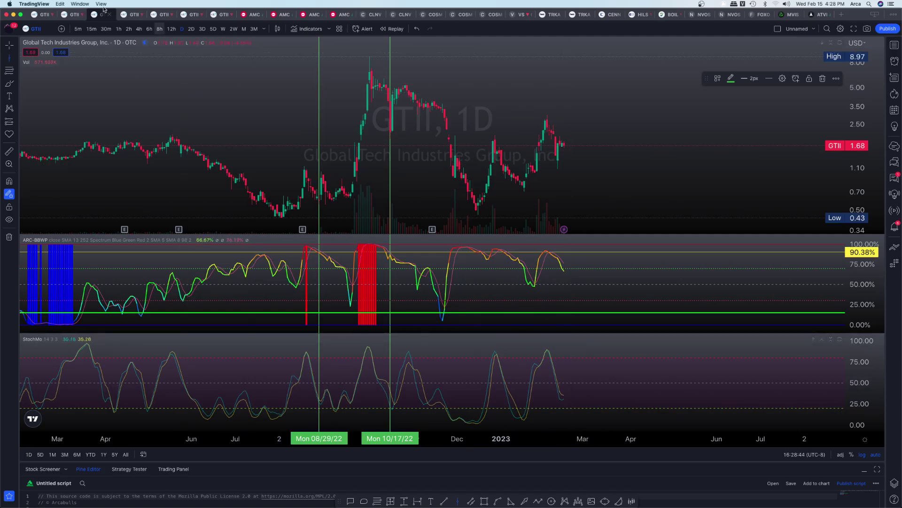
- On the GTII 1D chart, place vertical lines at Mon 11/07/22 and Tue 02/21/23, then undo them
left_click(74, 14)
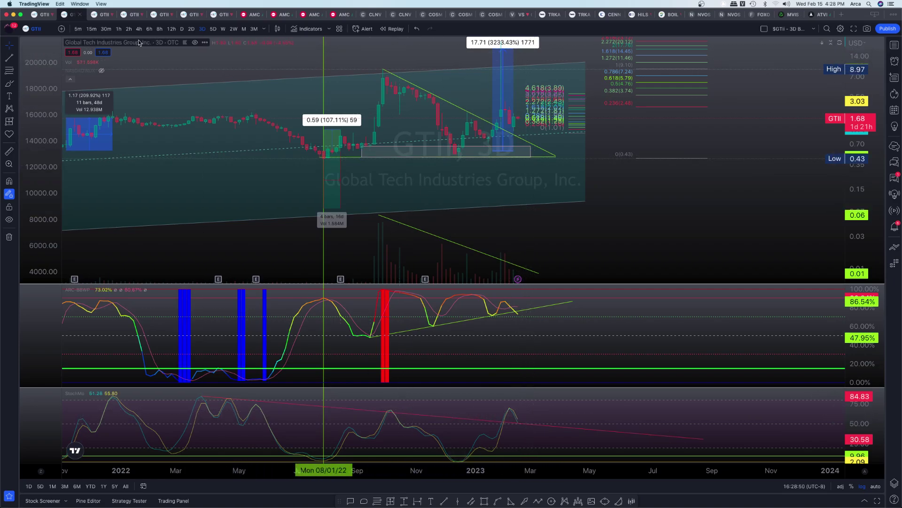
left_click(100, 15)
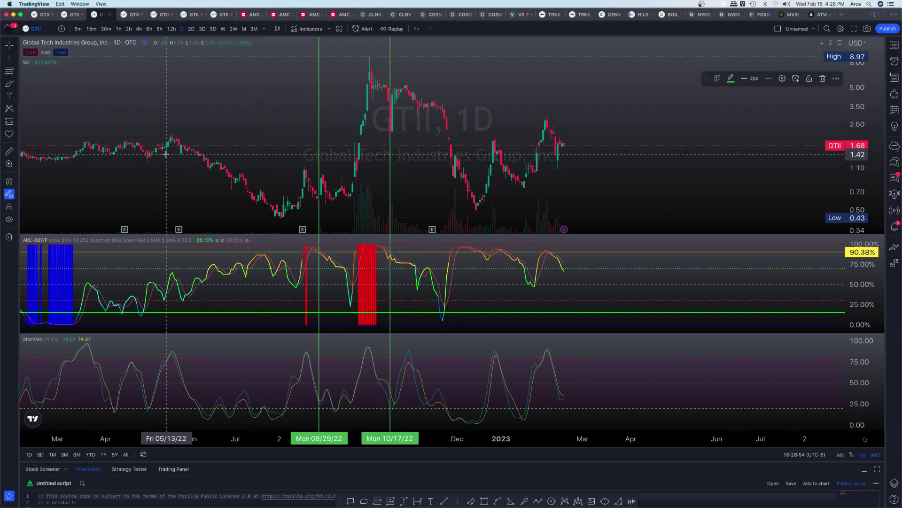
scroll(178, 171, "up", 4)
left_click(76, 173)
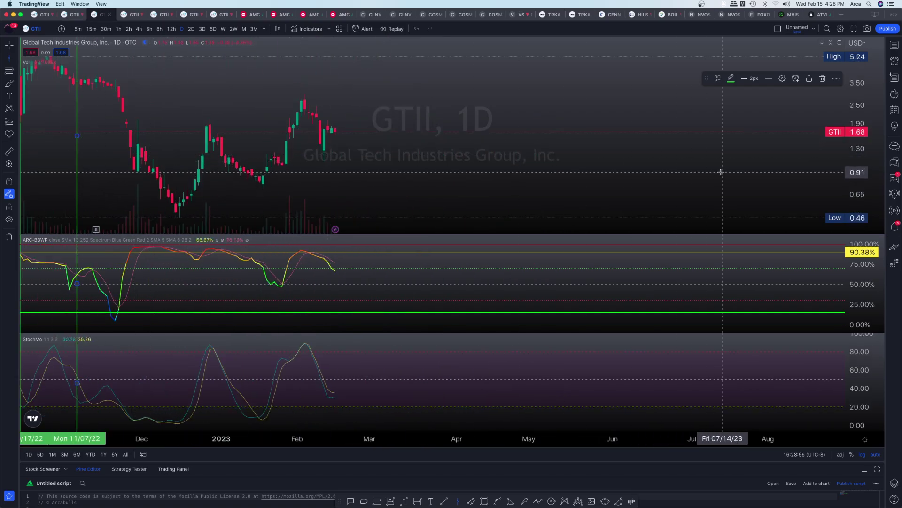
left_click(346, 143)
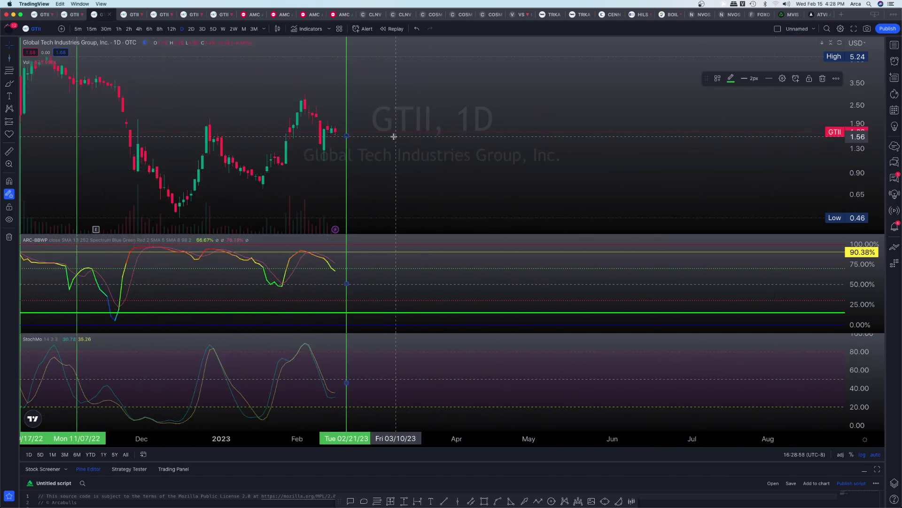
key("super+z")
key("super+z")
- Reset the chart view to the latest bars and scroll back through earlier daily price history
right_click(446, 161)
left_click(470, 169)
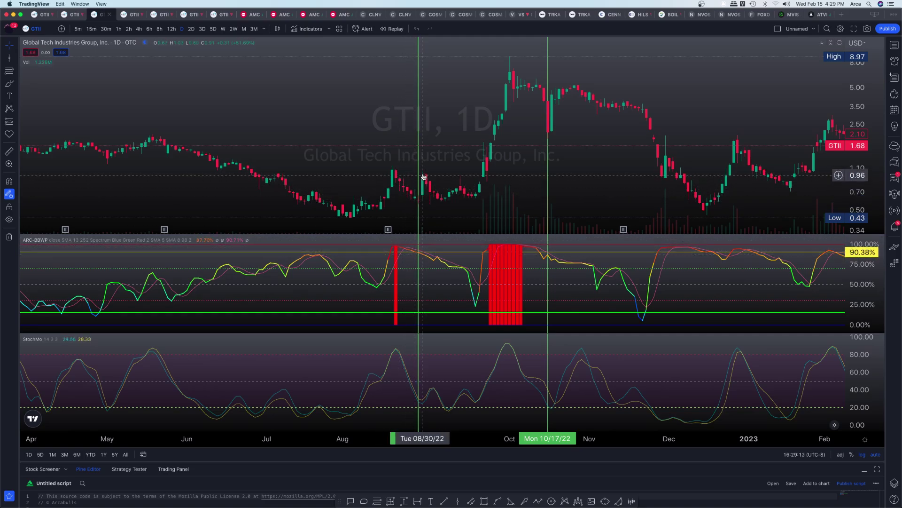
scroll(324, 141, "left", 10)
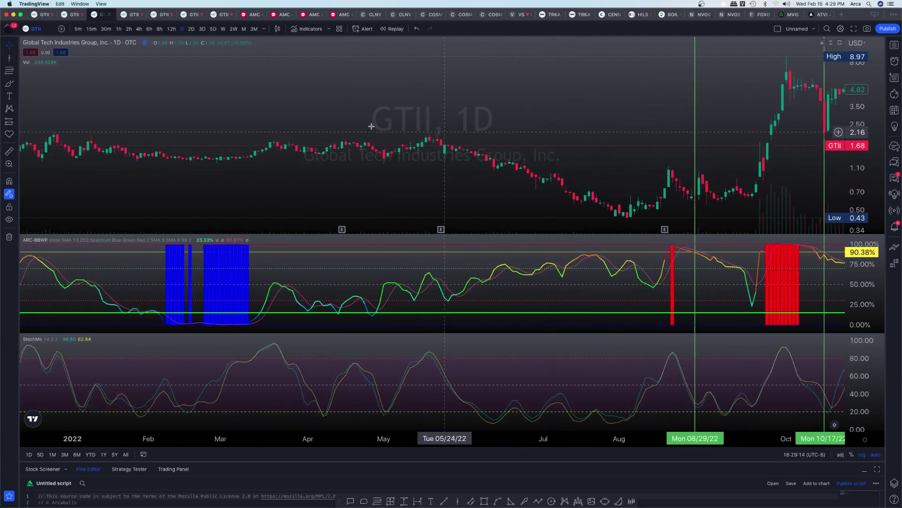
scroll(350, 125, "left", 15)
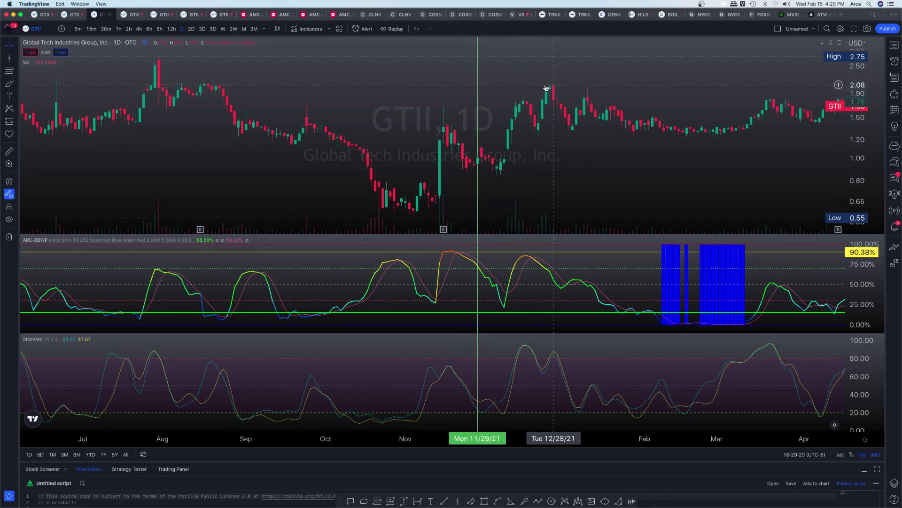
scroll(500, 169, "left", 15)
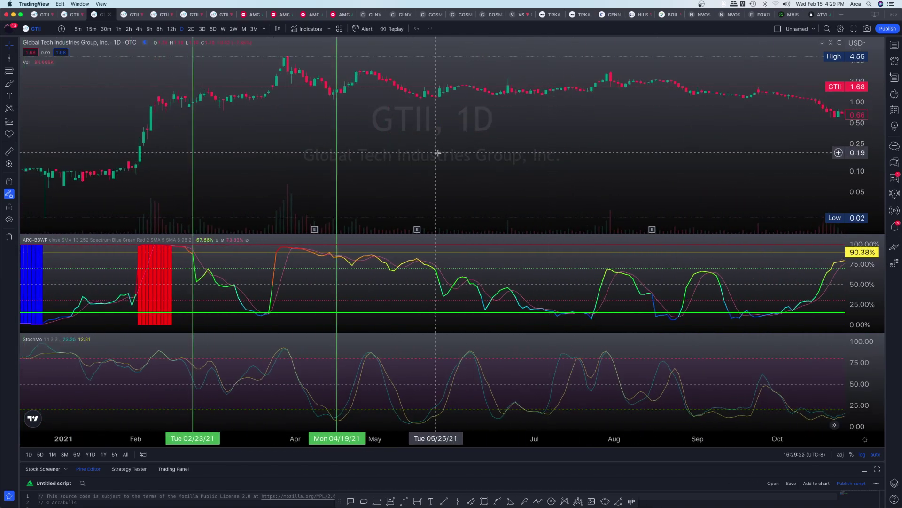
scroll(438, 154, "left", 2)
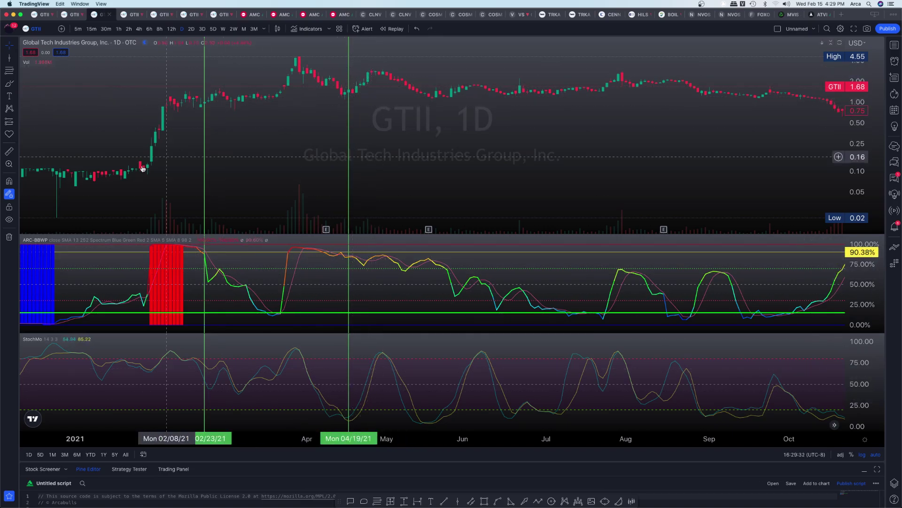
scroll(300, 157, "left", 3)
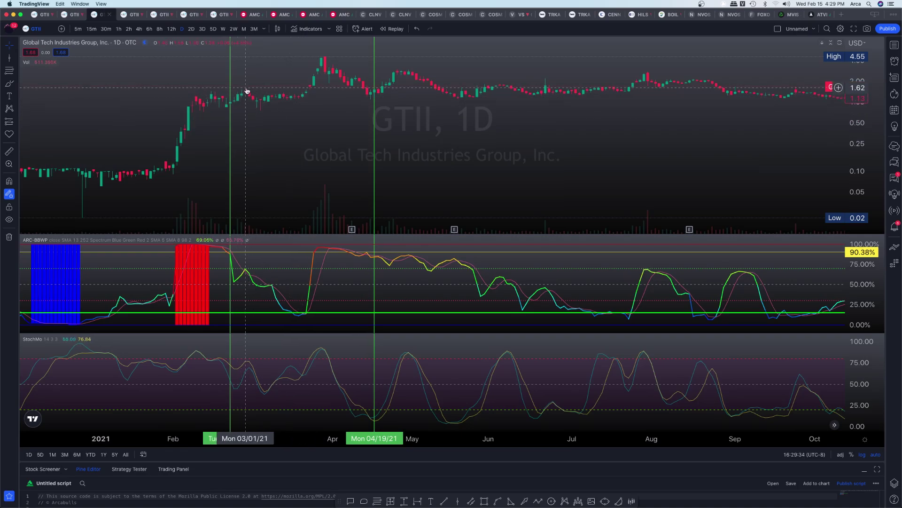
scroll(239, 101, "left", 10)
scroll(126, 108, "left", 2)
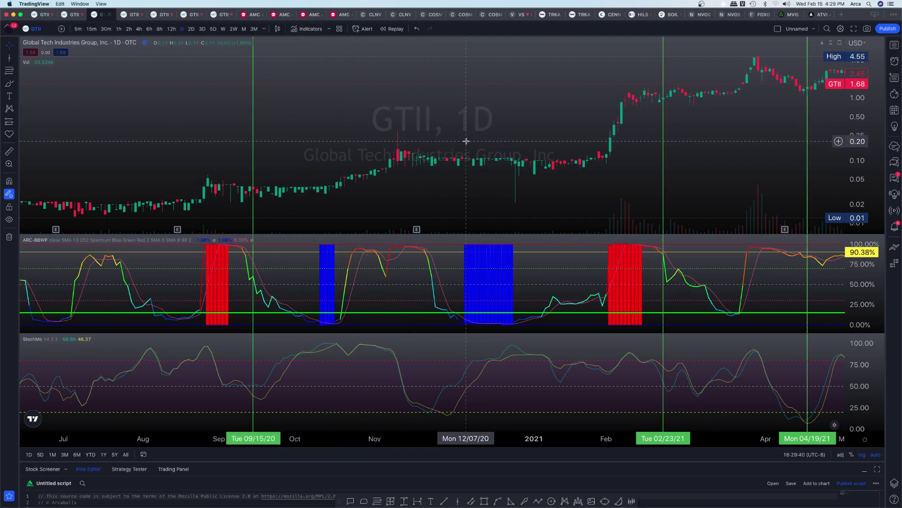
- Maximize the daily price pane, hiding the ARC-BBWP and StochMo indicator panes
scroll(466, 136, "down", 8)
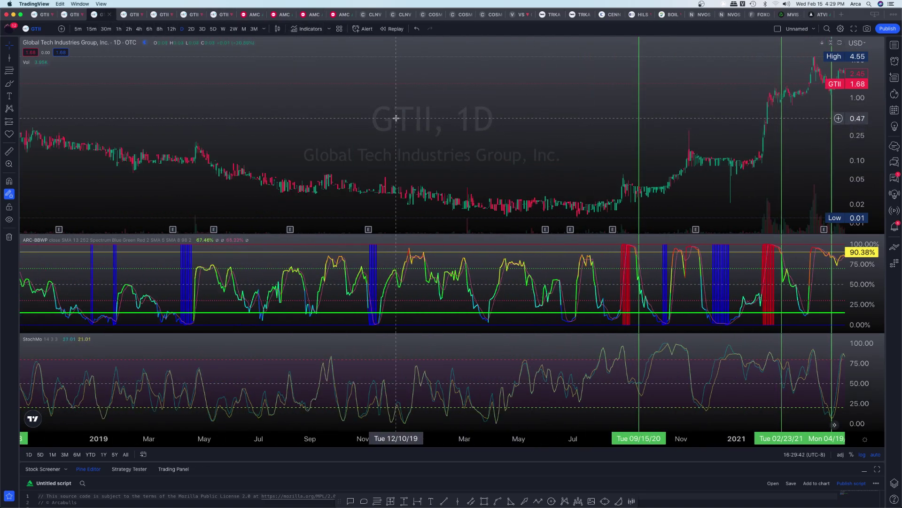
scroll(517, 141, "right", 10)
scroll(559, 155, "right", 12)
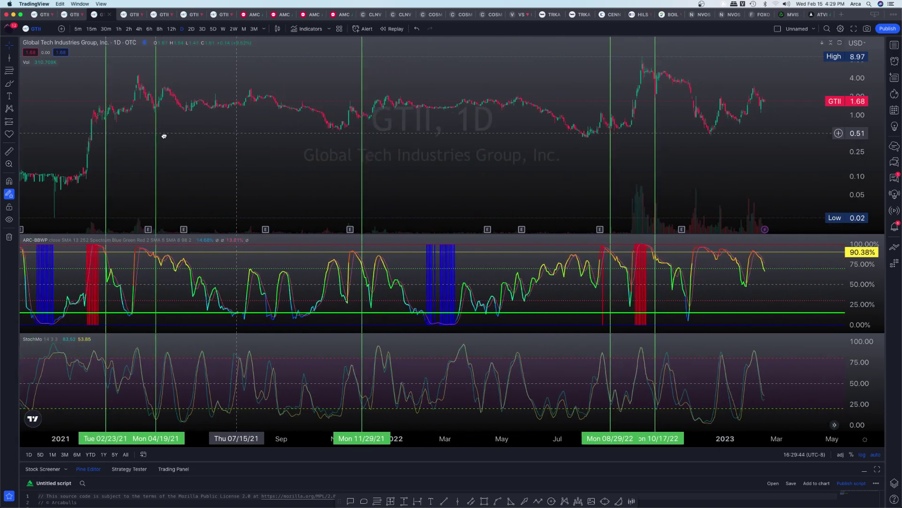
scroll(464, 128, "up", 5)
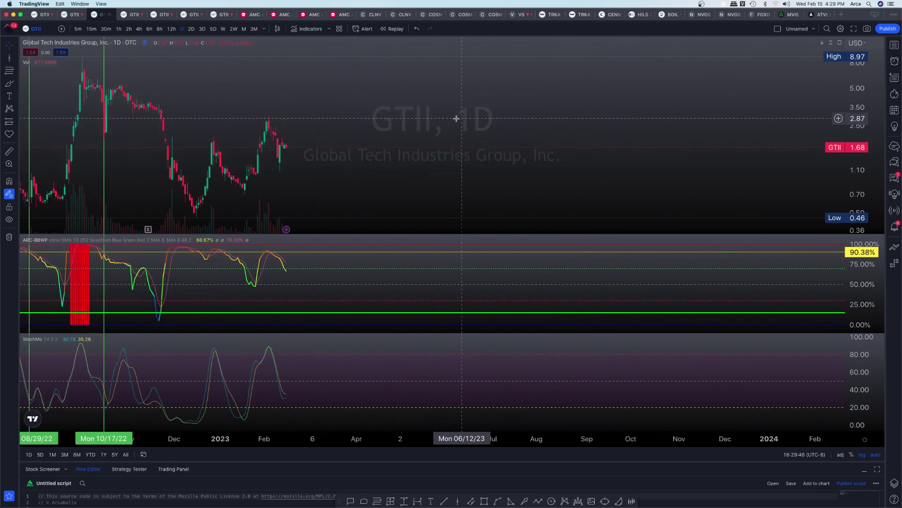
scroll(493, 132, "left", 4)
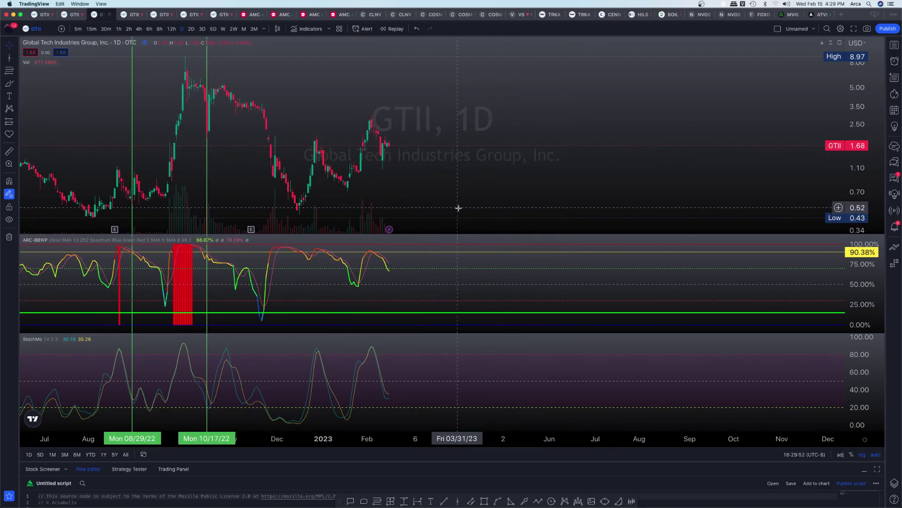
double_click(458, 187)
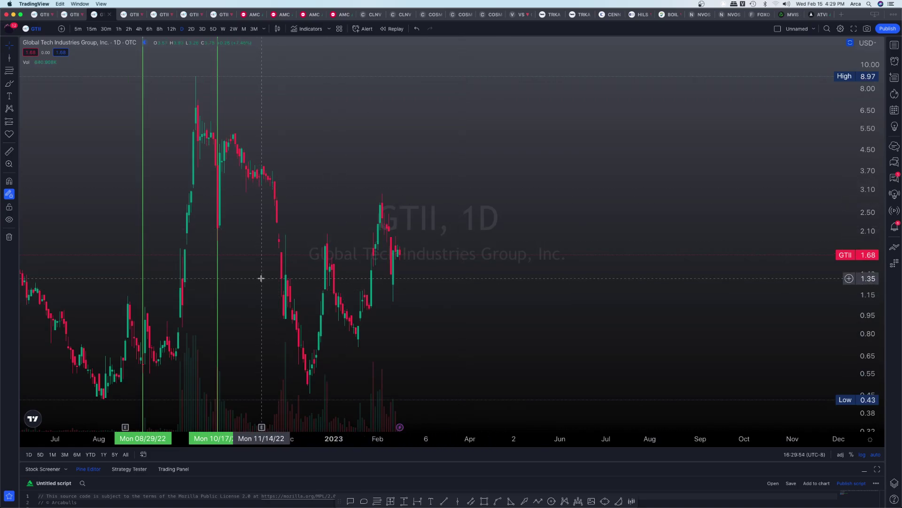
left_click(133, 17)
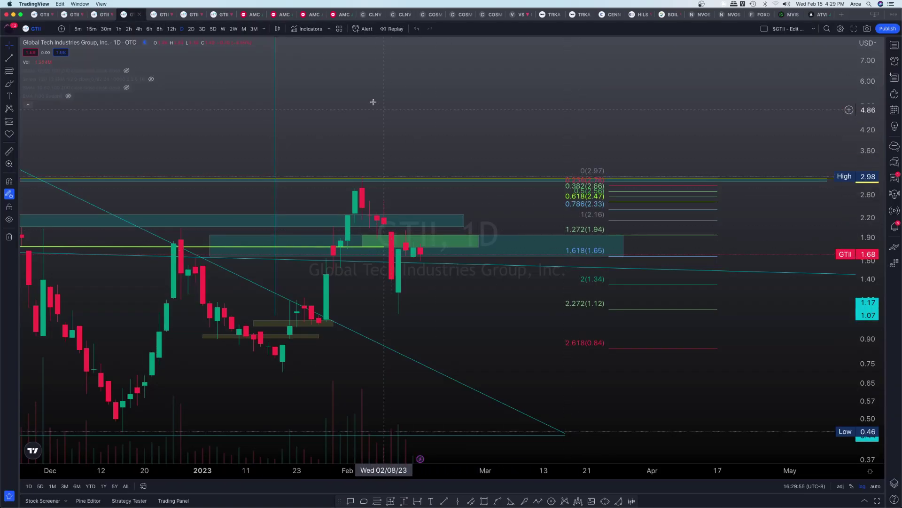
left_click(159, 16)
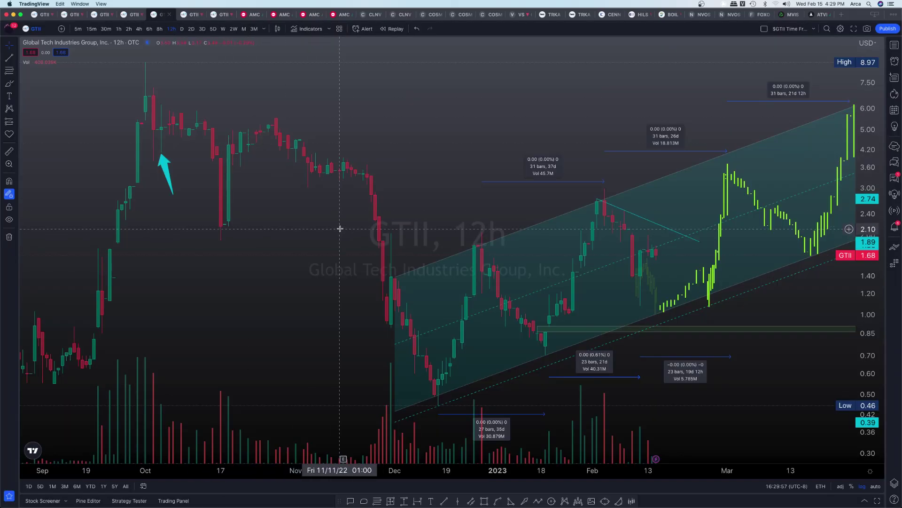
scroll(460, 104, "right", 5)
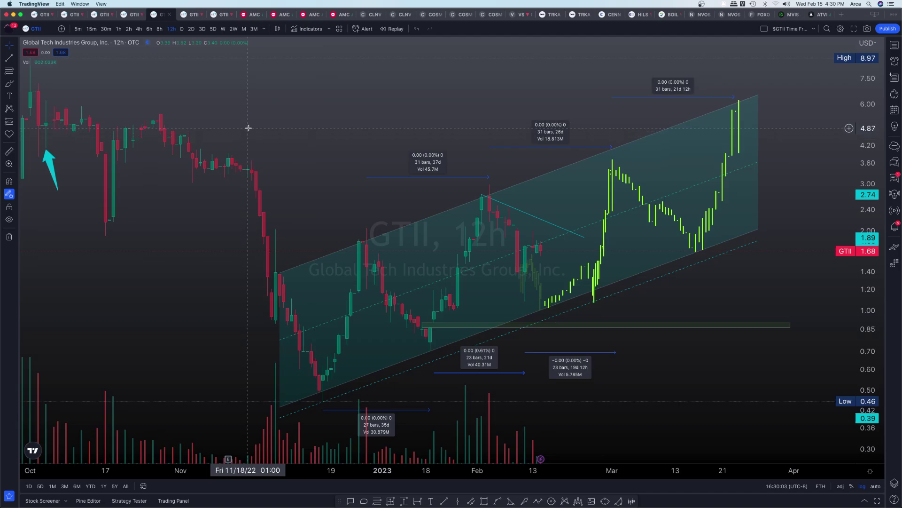
scroll(249, 134, "down", 2)
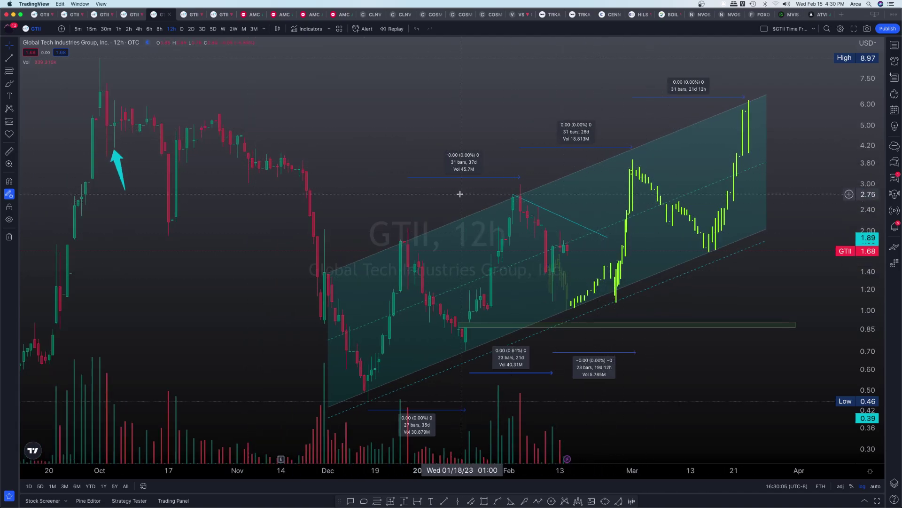
scroll(463, 245, "right", 5)
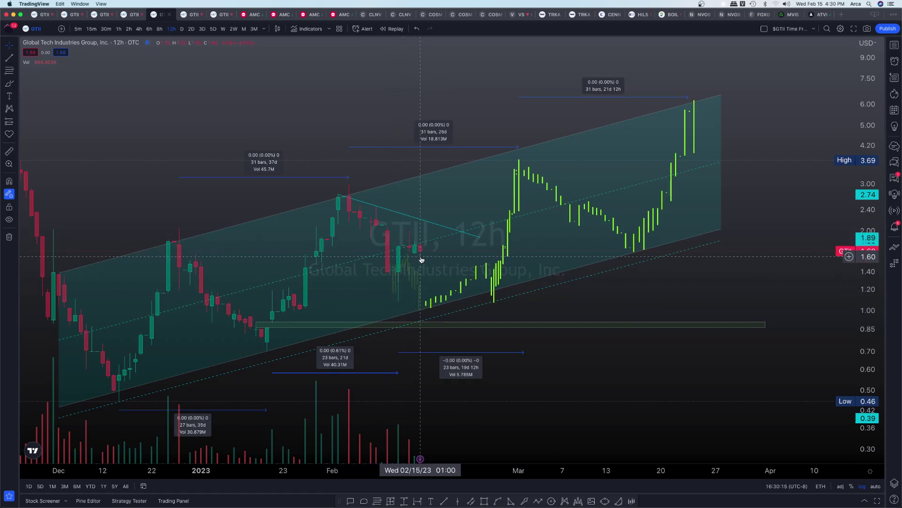
scroll(229, 127, "left", 5)
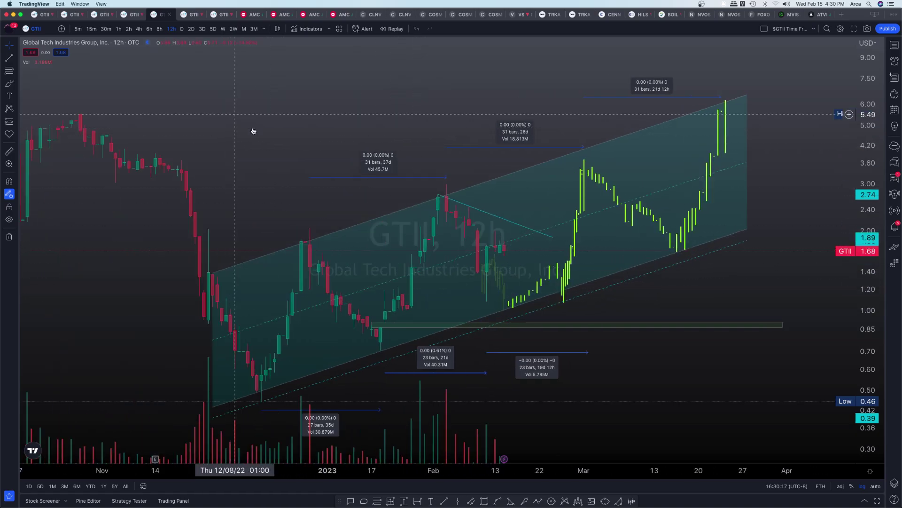
scroll(194, 127, "left", 3)
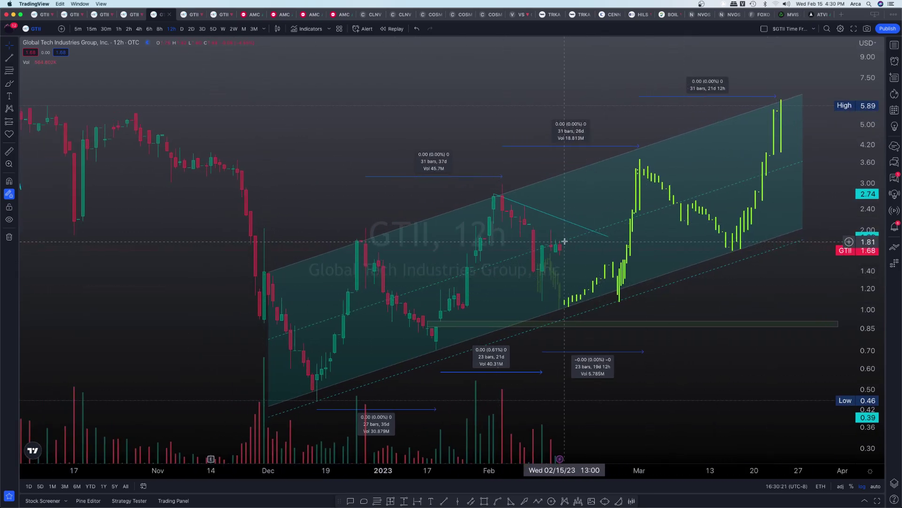
scroll(563, 242, "down", 3)
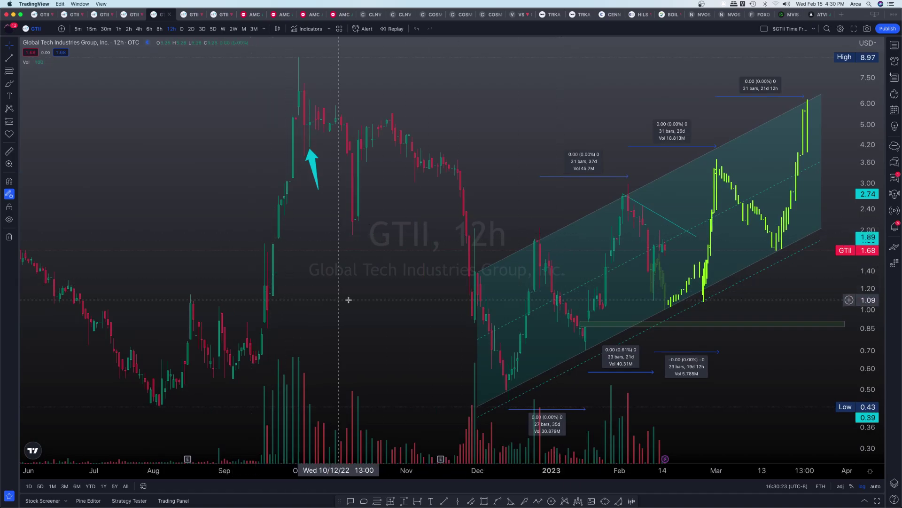
- Draw a rectangle resistance zone from the September high near 1.86 to late March near 1.77
left_click_drag(348, 298, 247, 294)
left_click(485, 500)
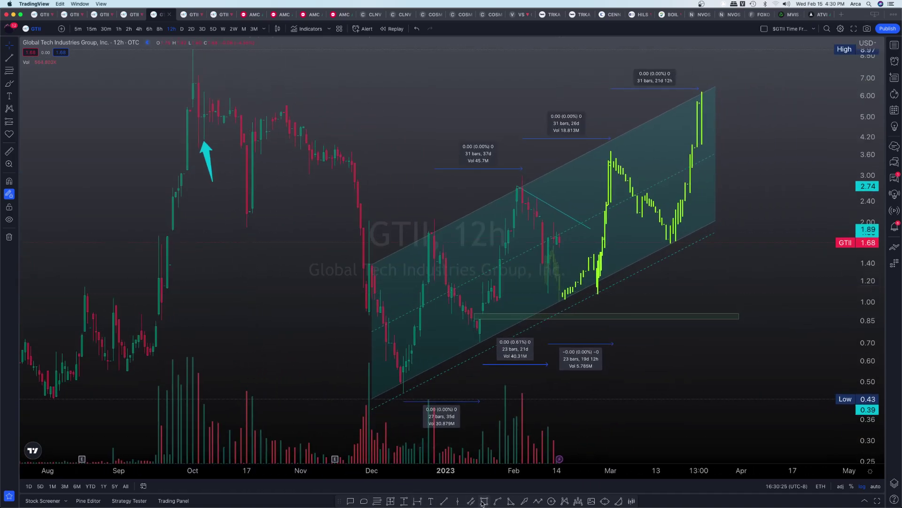
left_click(138, 236)
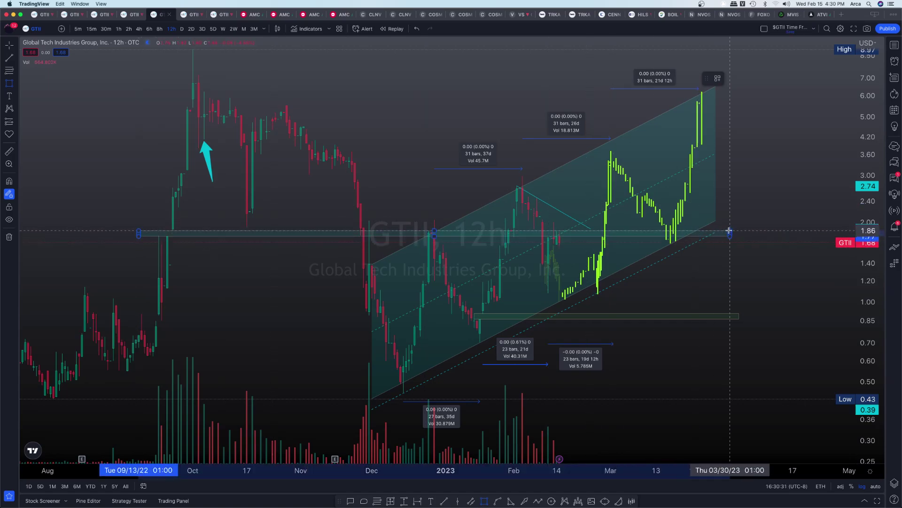
left_click(729, 231)
- Move the zone's top edge down to 1.85, then compress the price scale to fit the chart
scroll(376, 282, "up", 3)
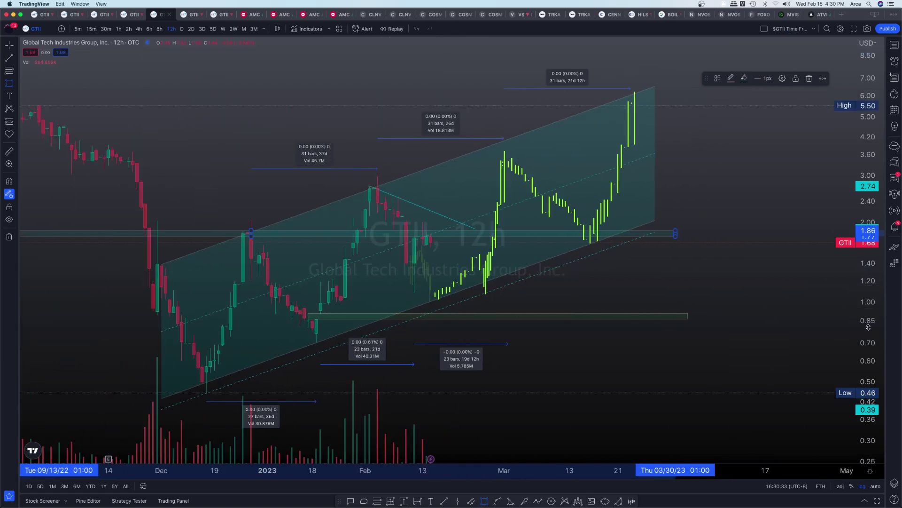
scroll(864, 365, "up", 5)
scroll(182, 187, "up", 3)
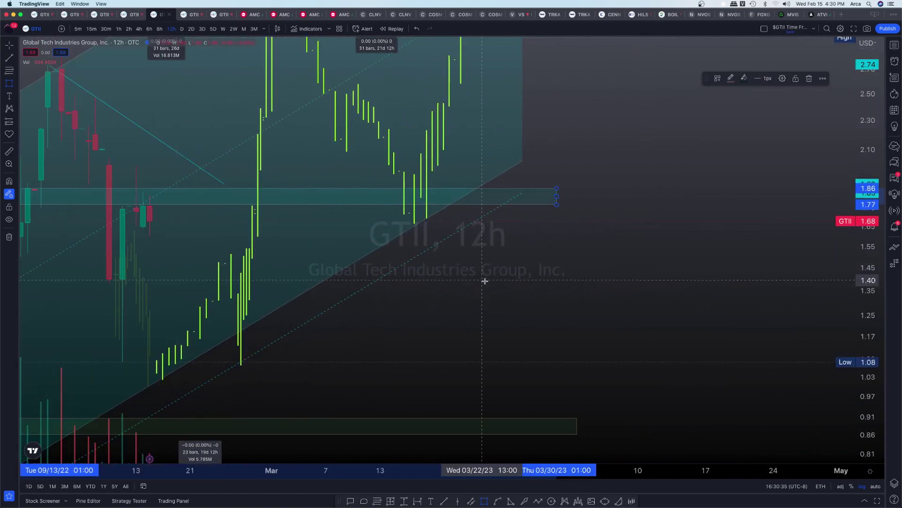
left_click_drag(413, 293, 665, 346)
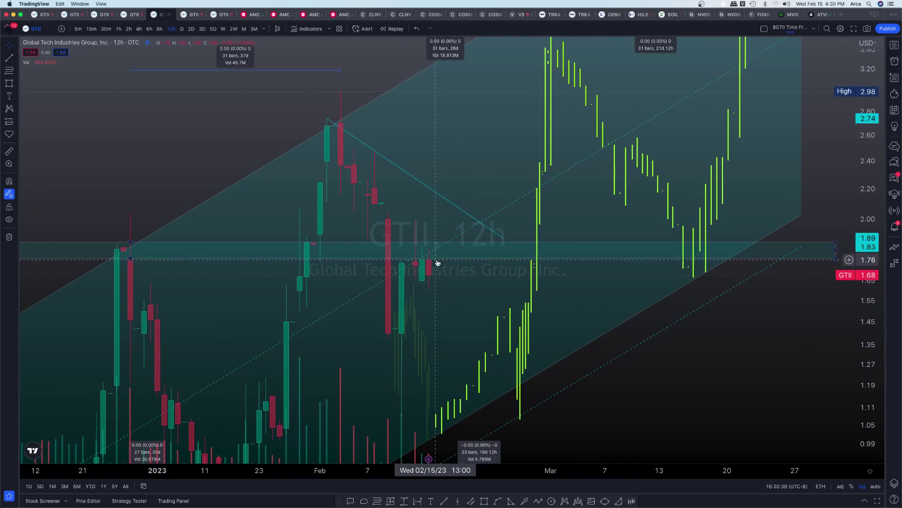
scroll(500, 329, "down", 3)
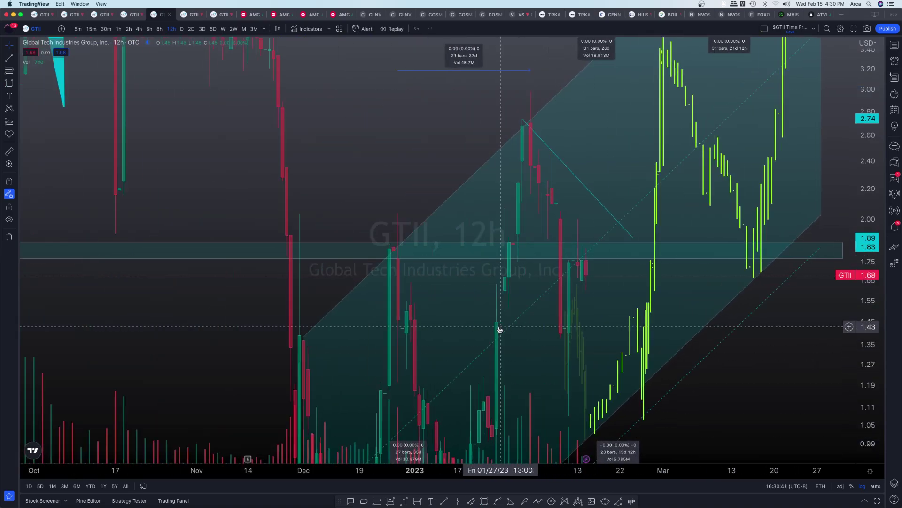
scroll(499, 329, "down", 2)
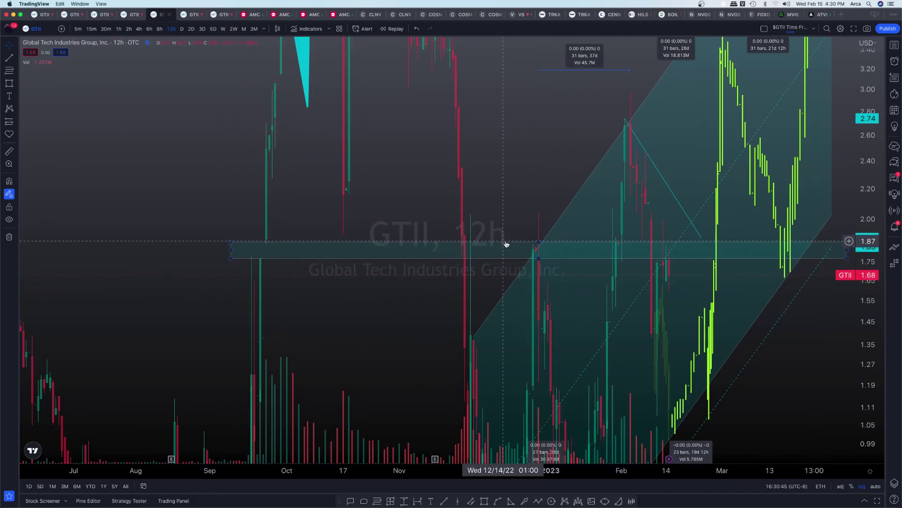
left_click_drag(538, 243, 538, 244)
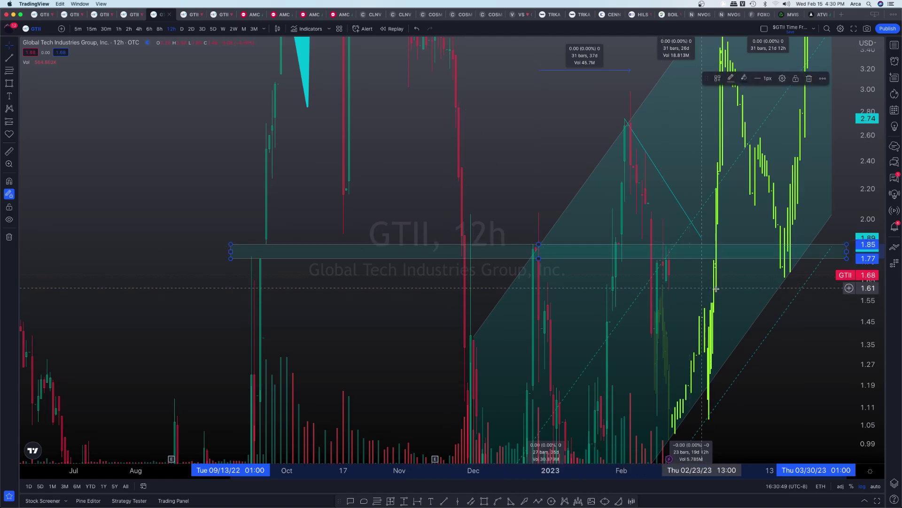
left_click_drag(869, 141, 867, 291)
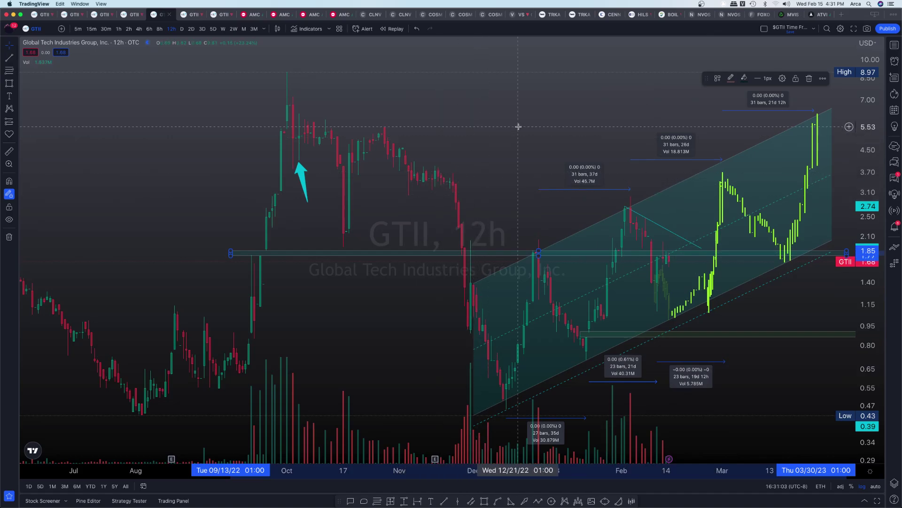
scroll(520, 127, "right", 3)
- Open the GTII 12h Fibonacci chart, centered on the February candles and the projection path with enlarged candles
left_click(189, 14)
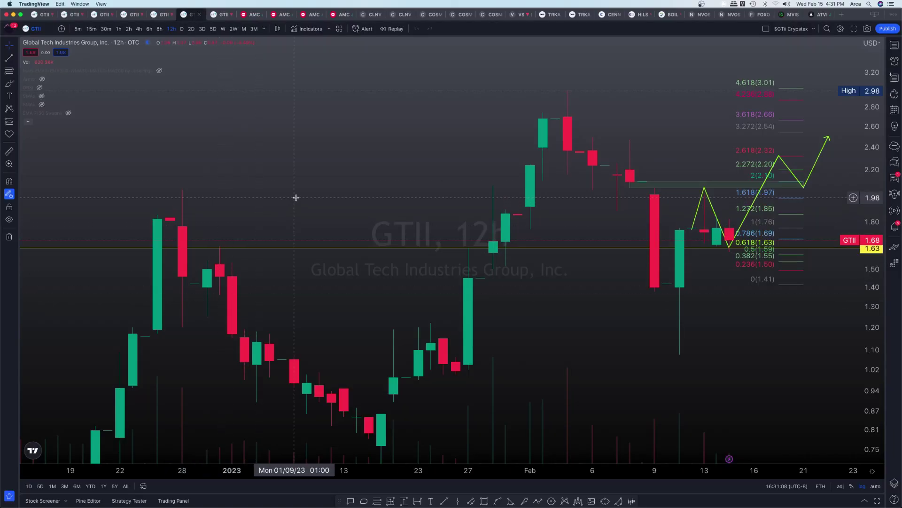
left_click_drag(543, 206, 277, 318)
left_click_drag(863, 307, 863, 268)
scroll(349, 370, "up", 3)
left_click_drag(349, 369, 389, 395)
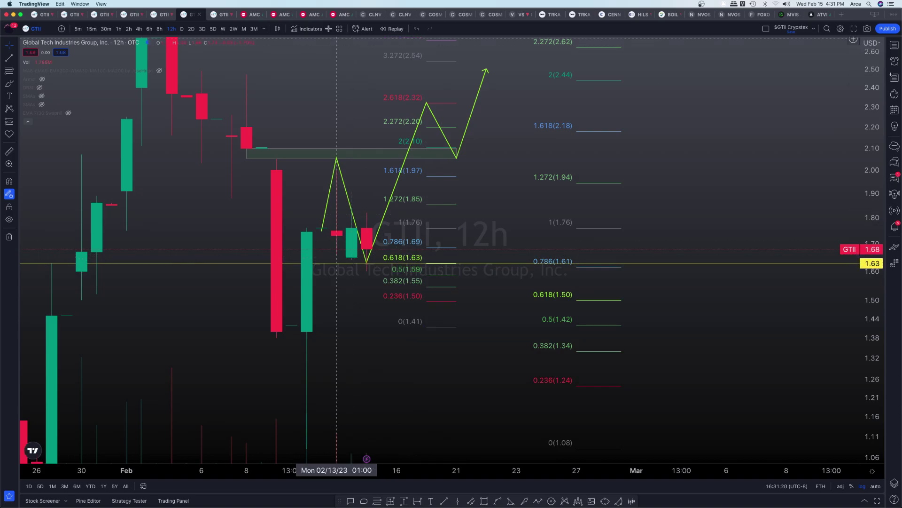
- Compare with the daily and 12h resistance-zone charts, then return to the Fibonacci chart's February candles
left_click(131, 14)
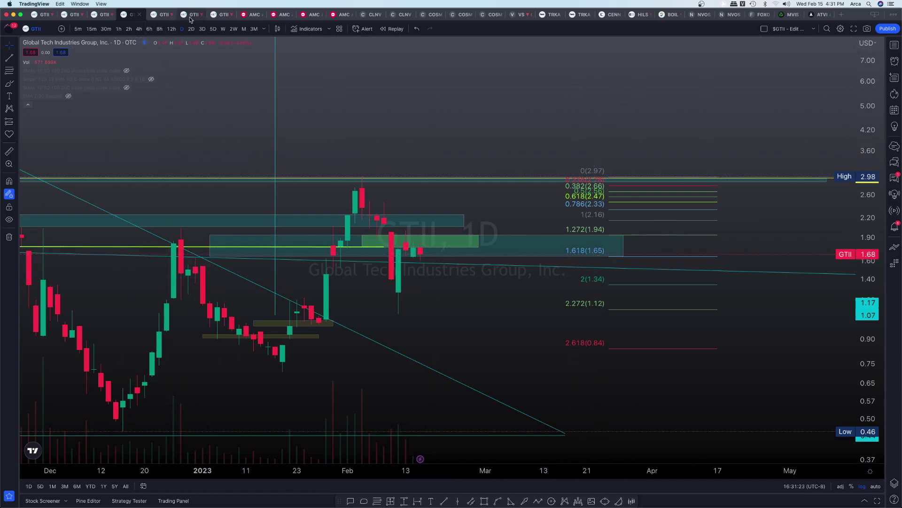
left_click(161, 14)
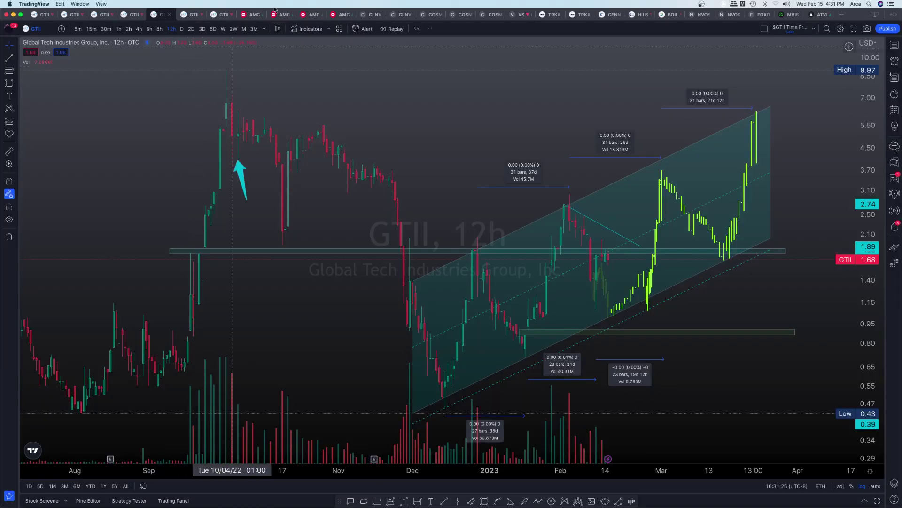
left_click(184, 14)
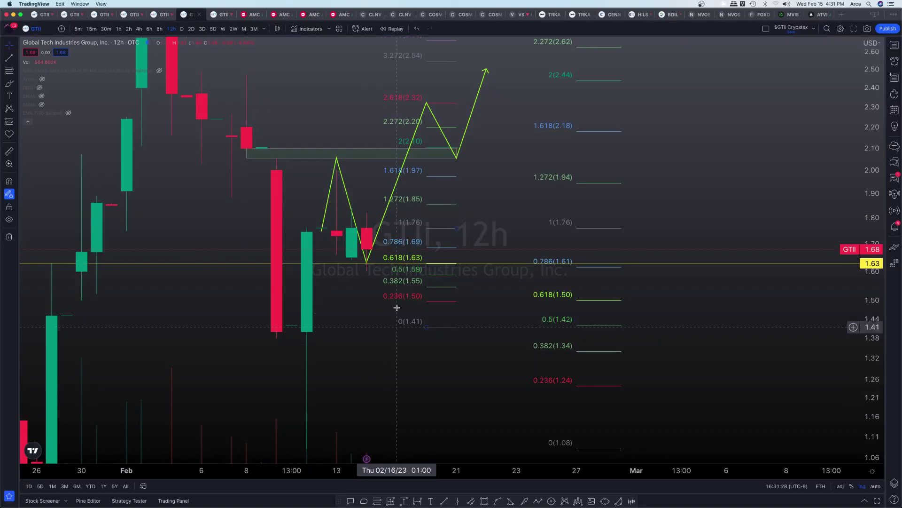
left_click_drag(176, 371, 252, 284)
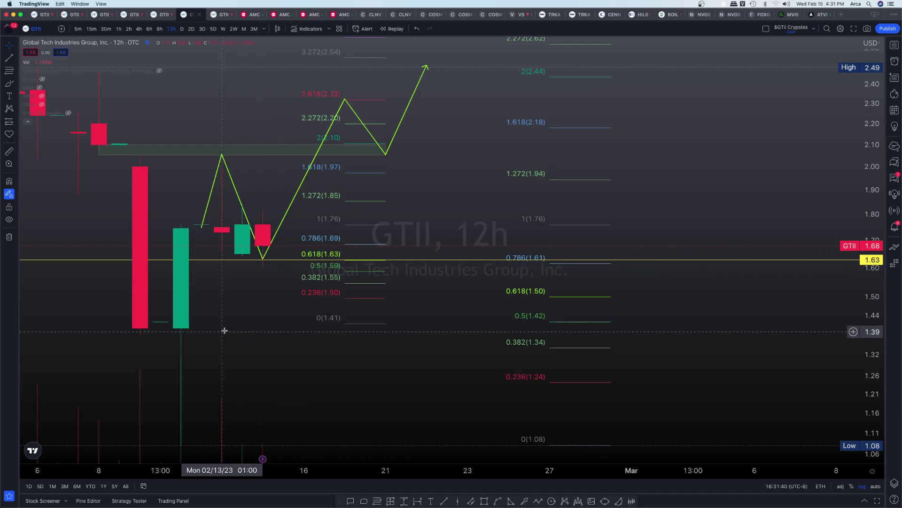
scroll(224, 328, "left", 3)
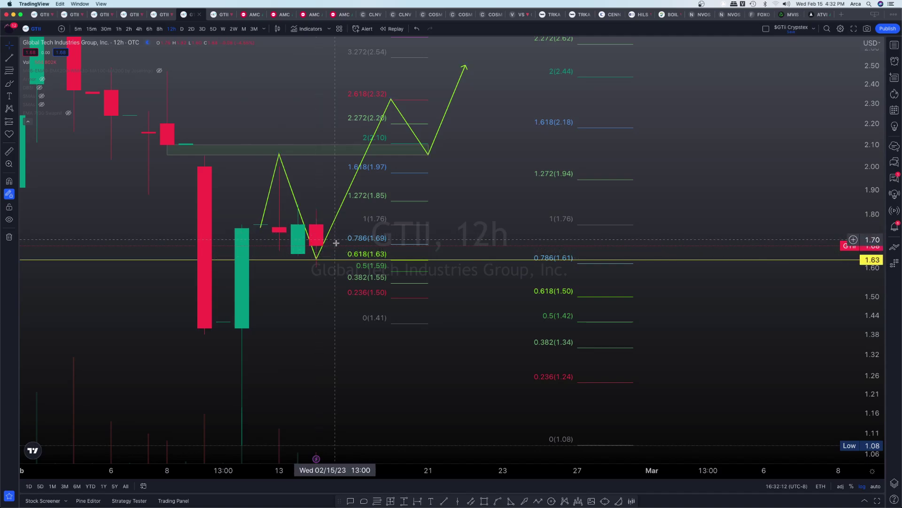
left_click(344, 260)
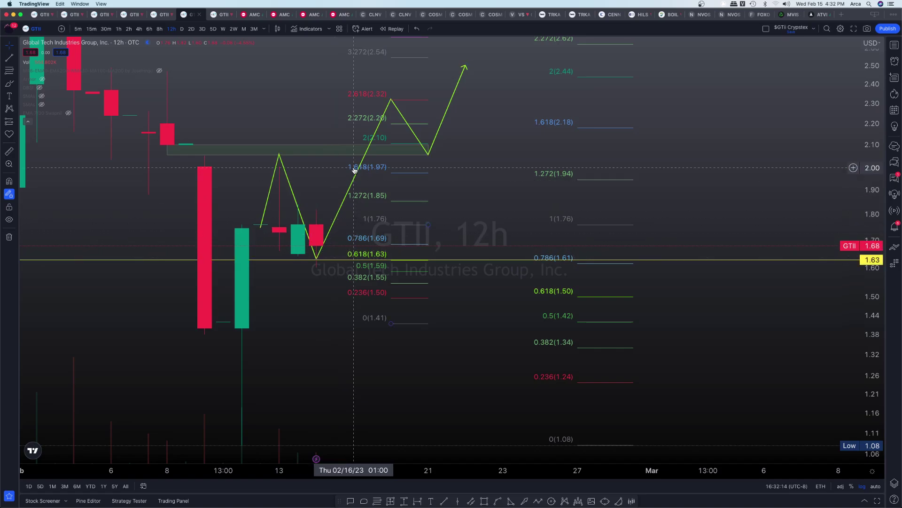
- Open the six-pane RSI layout, stretch the top-left 30-minute RSI scale, and check the 12h Fibonacci chart
key("ctrl+Tab")
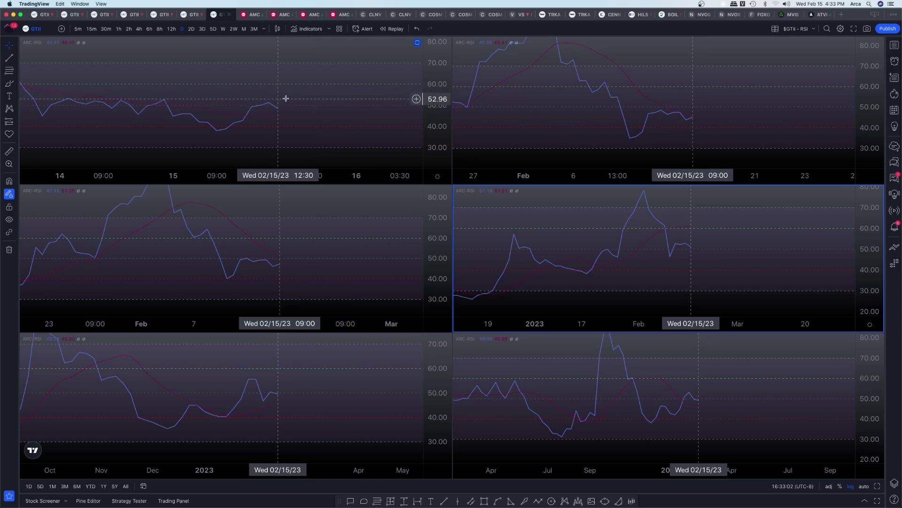
left_click(293, 97)
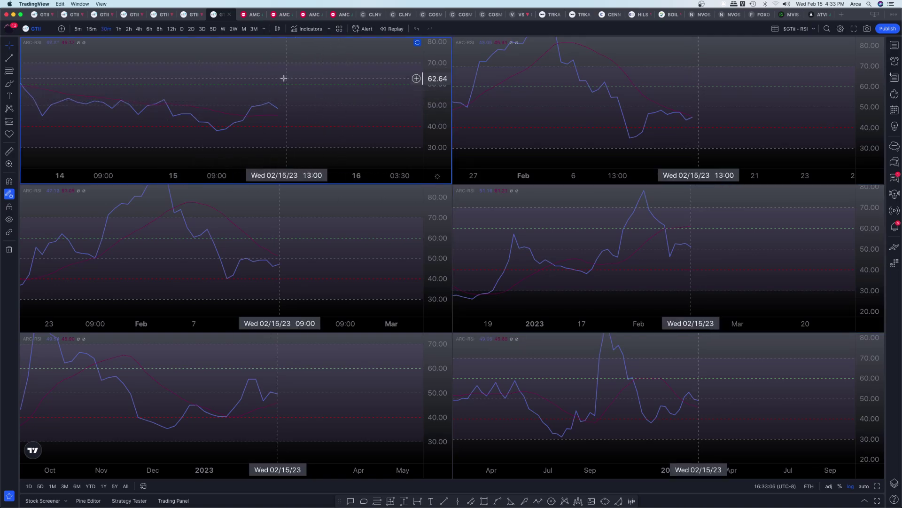
left_click_drag(443, 131, 443, 116)
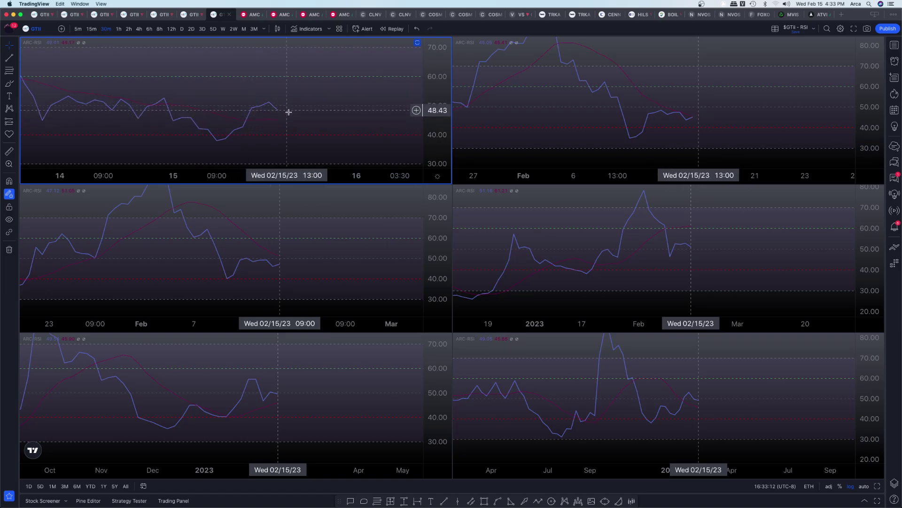
left_click(195, 16)
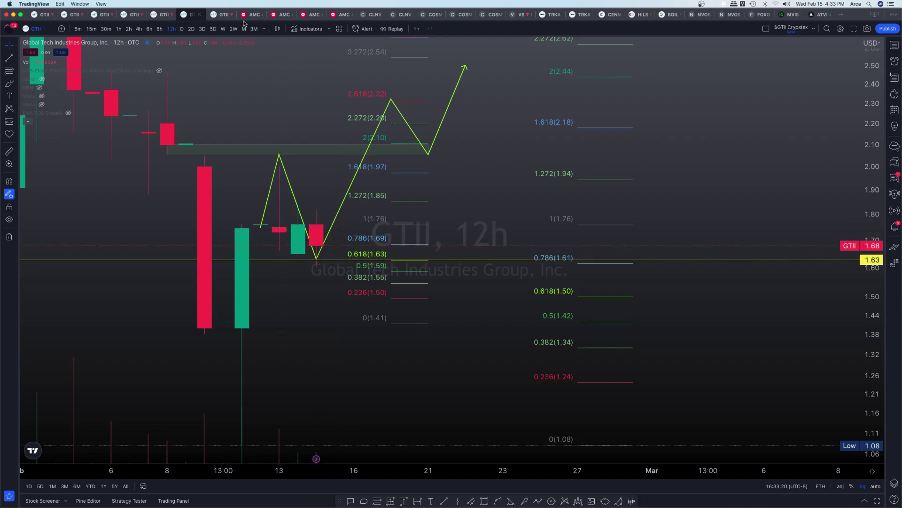
left_click(223, 15)
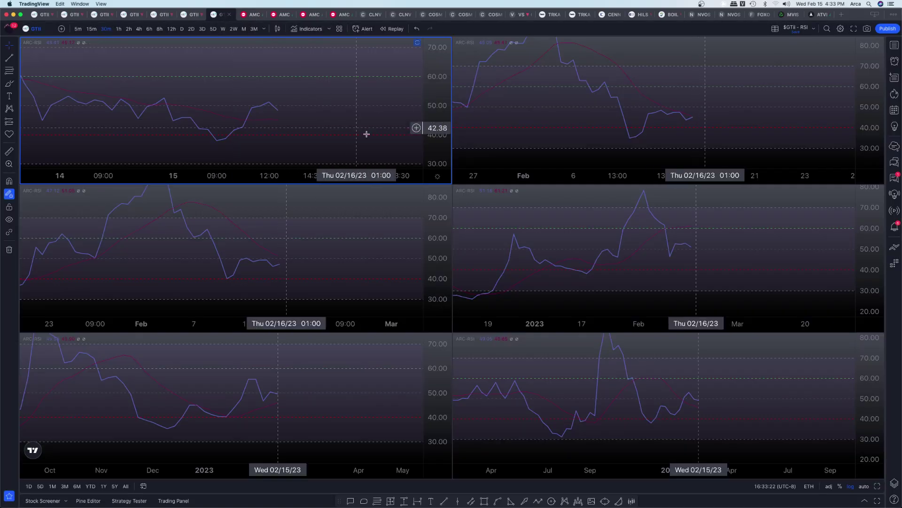
- Set the top-right RSI pane to 4-hour bars and zoom in on its recent readings
scroll(494, 119, "up", 2)
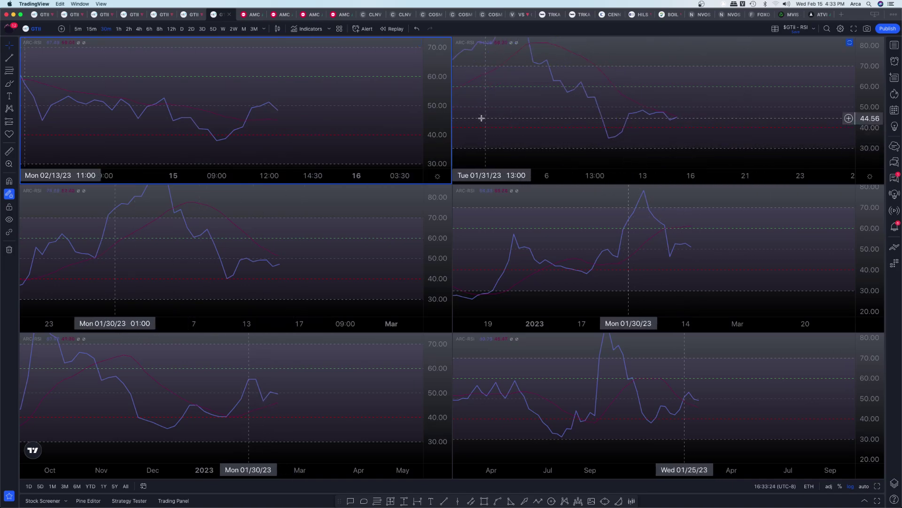
left_click(894, 45)
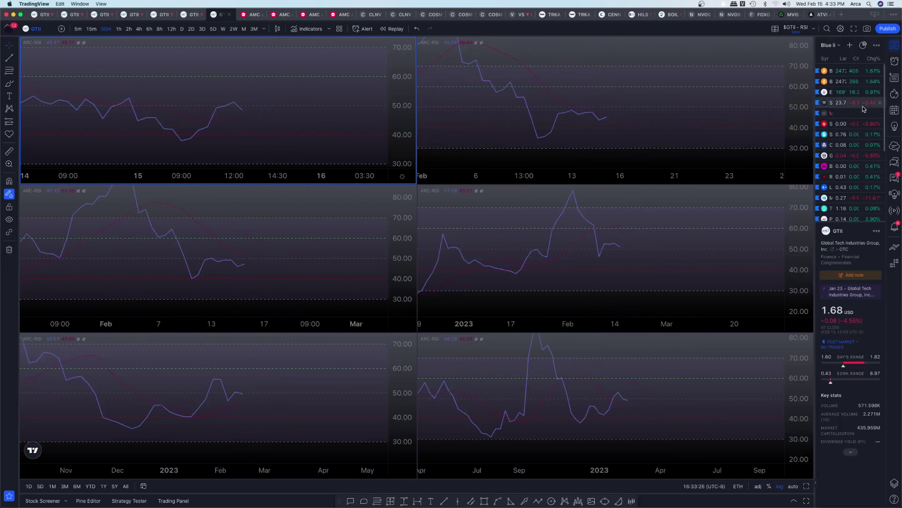
left_click(895, 46)
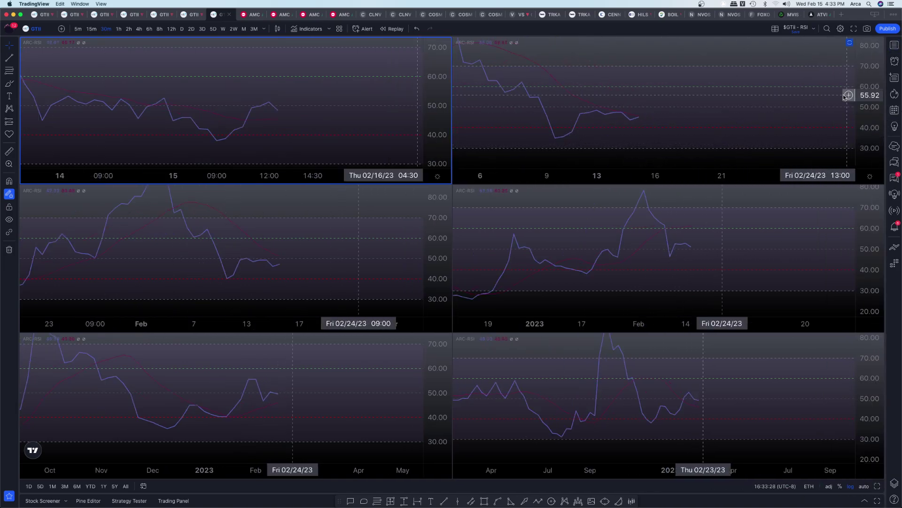
left_click(841, 99)
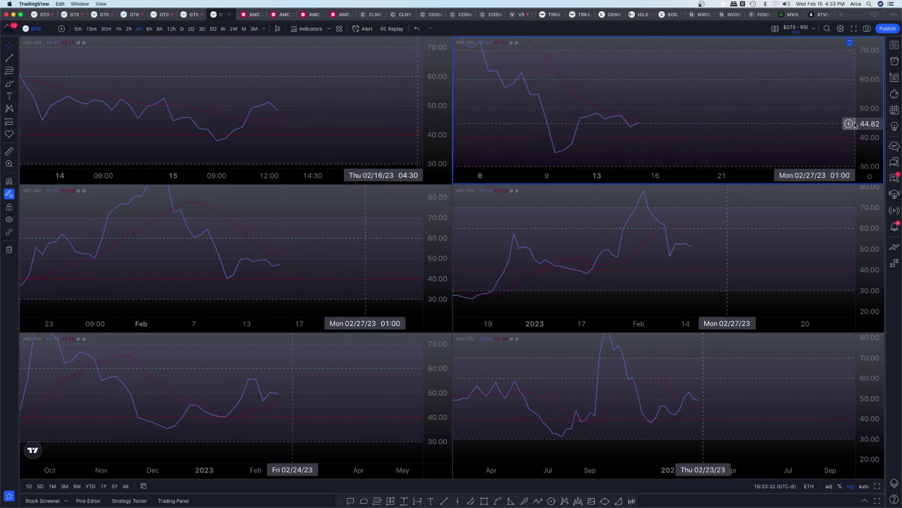
scroll(554, 119, "up", 2)
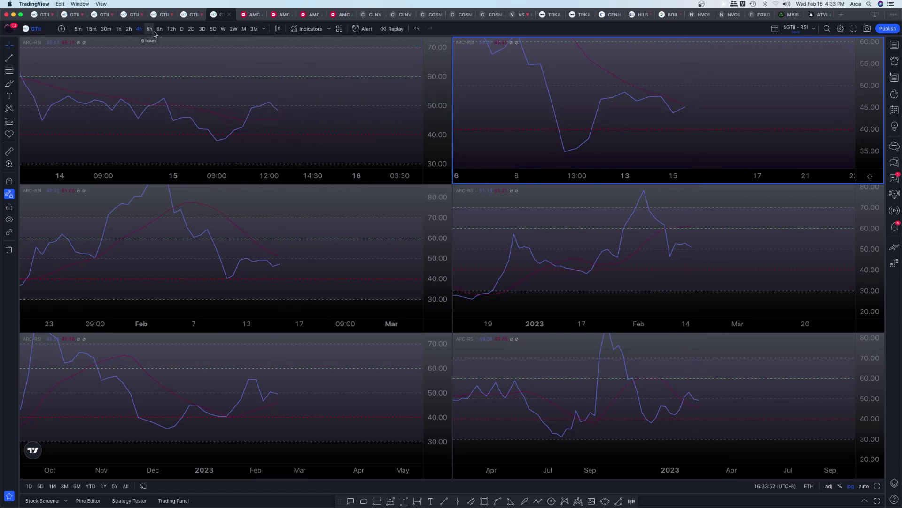
- Compare the middle-left, top-right 4-hour and middle-right daily RSI panes
left_click(282, 250)
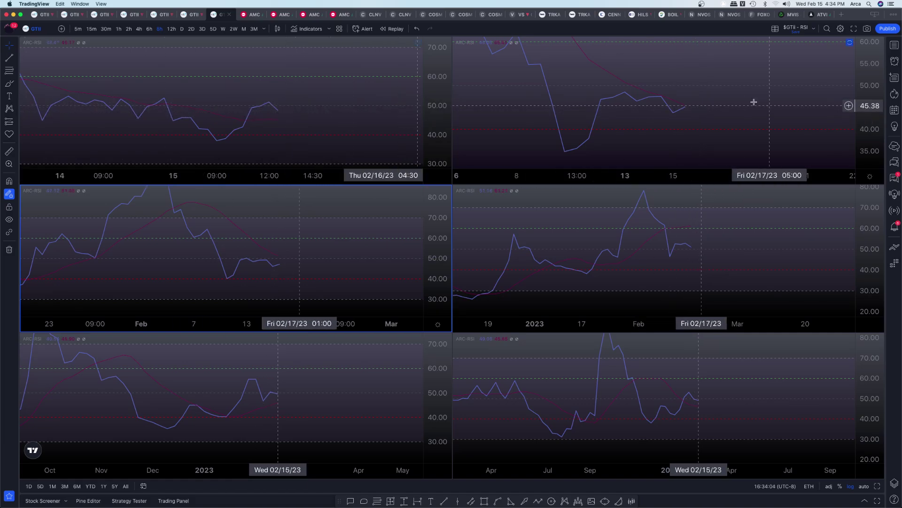
left_click(678, 115)
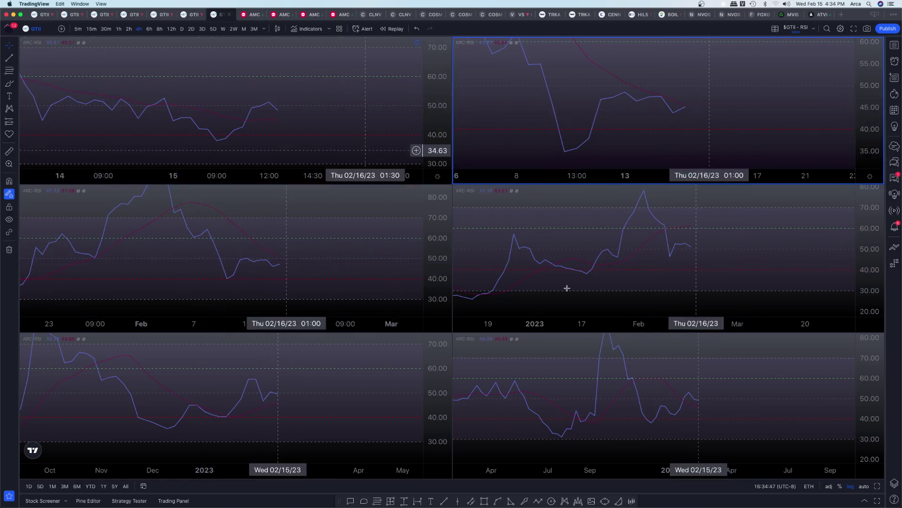
left_click(682, 258)
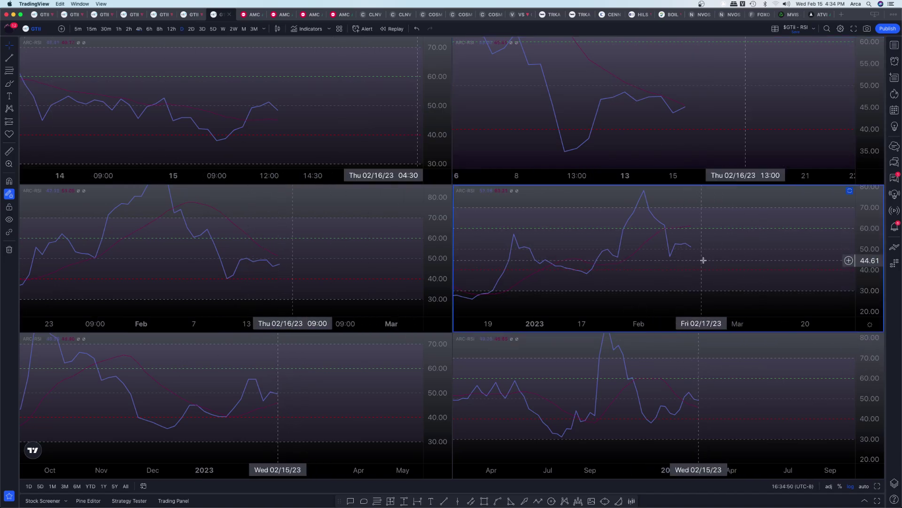
- Zoom the middle-right daily RSI pane onto recent readings, then show the GTII 12h Fibonacci chart
scroll(705, 259, "up", 2)
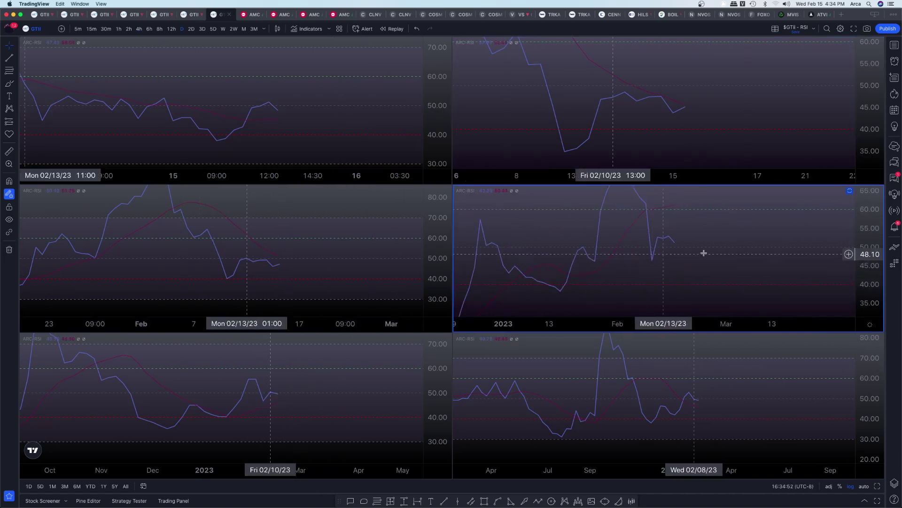
left_click_drag(718, 253, 653, 282)
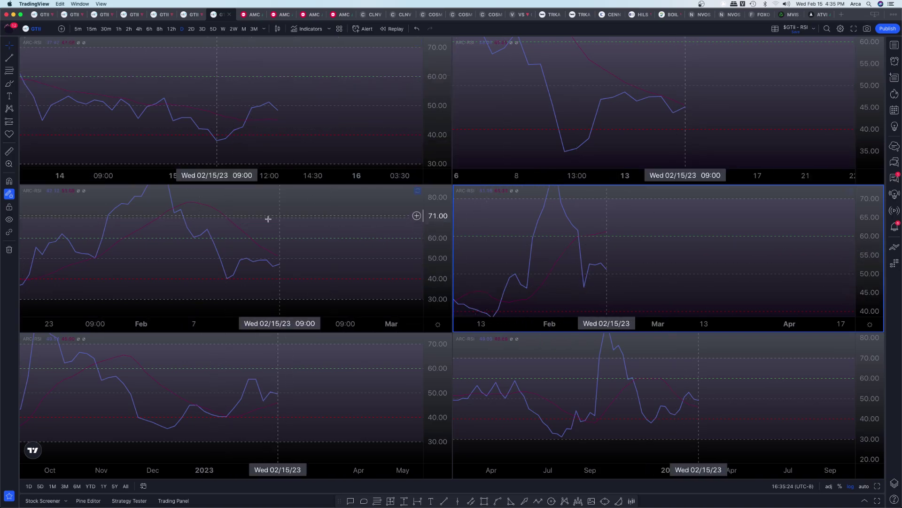
left_click(199, 17)
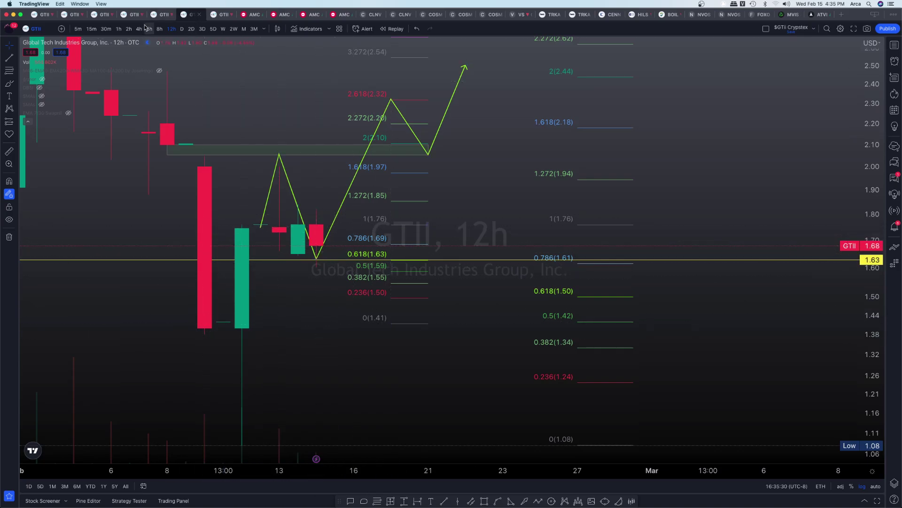
- Flip through the GTII 5D, 3D and daily charts, then return to the six-pane RSI grid
left_click(34, 15)
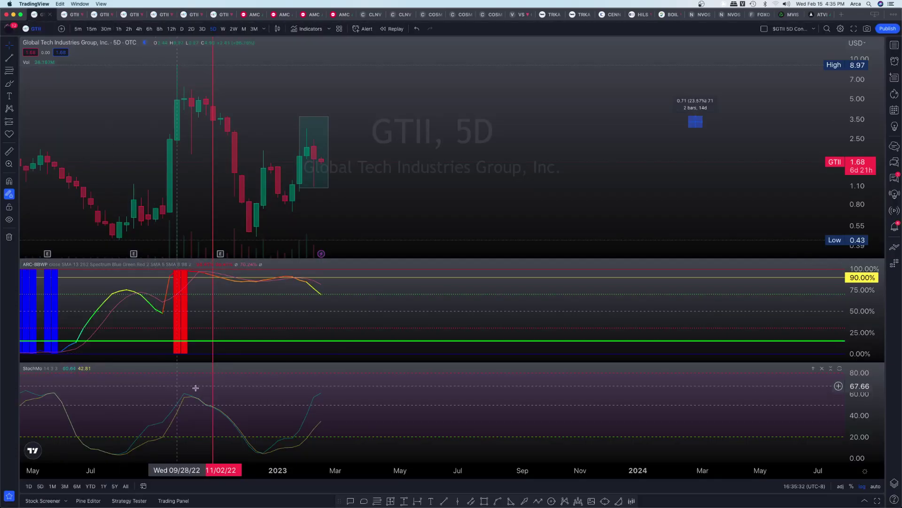
left_click(74, 16)
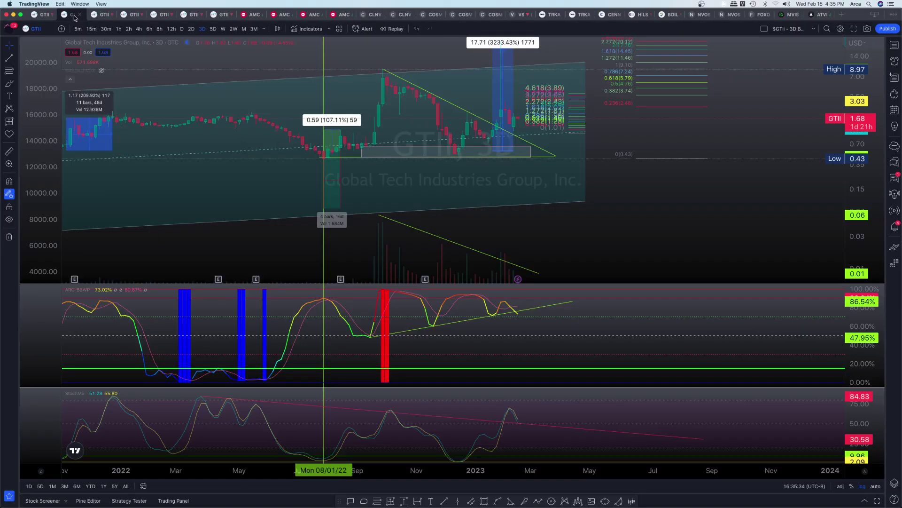
left_click(103, 15)
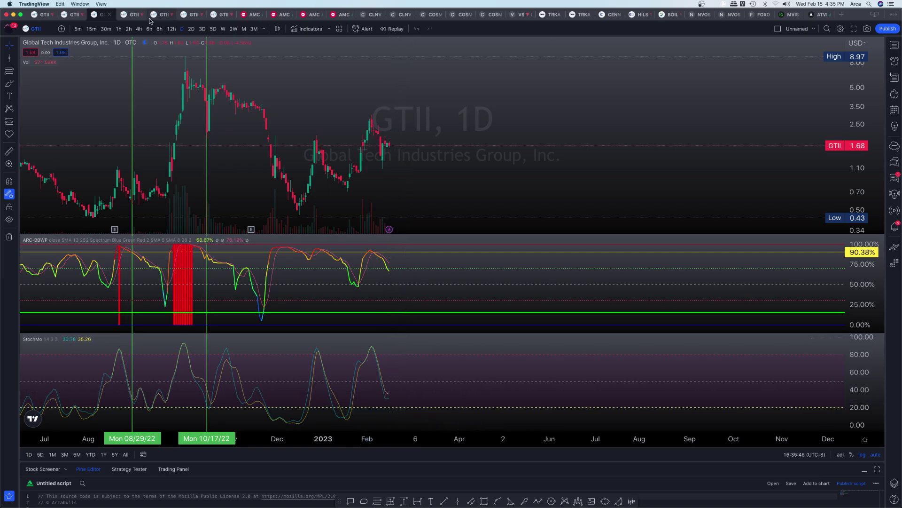
left_click(224, 16)
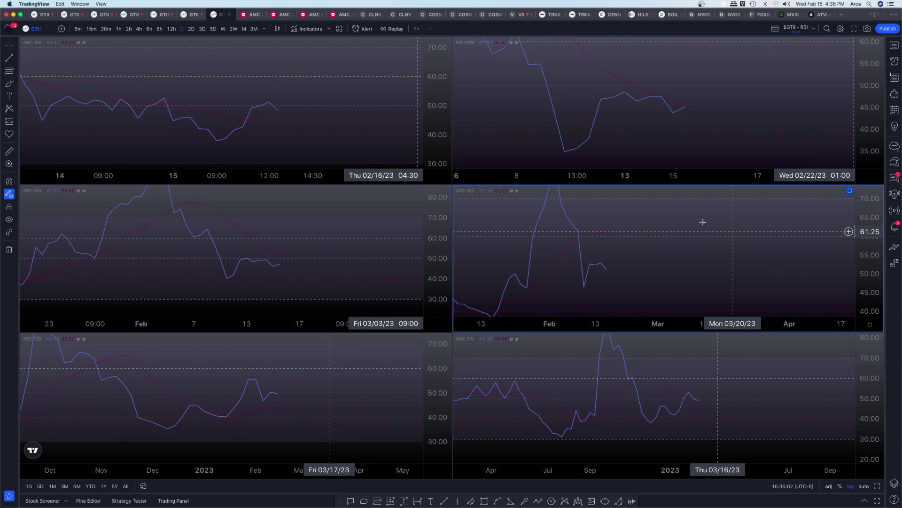
- On the GTII 12h Fibonacci chart, compress the price scale and pan back to mid-November candles
left_click(192, 15)
scroll(242, 87, "left", 5)
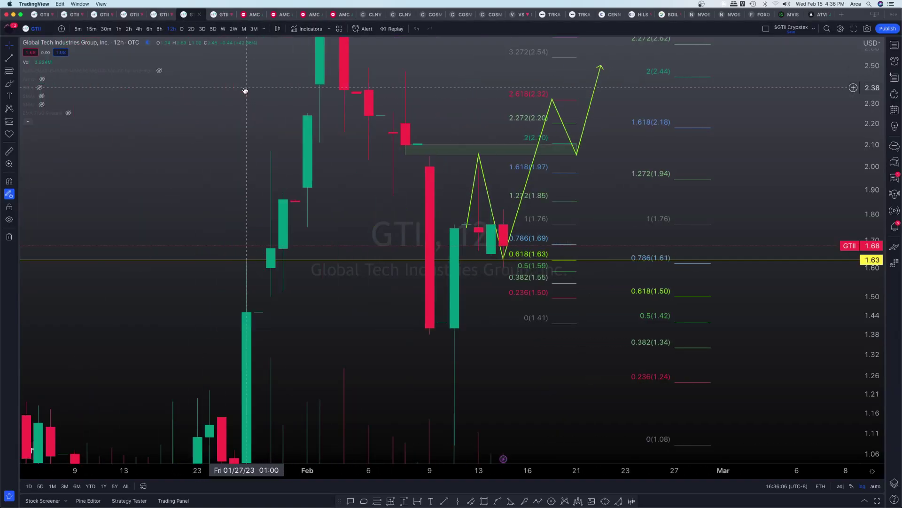
left_click_drag(885, 106, 874, 179)
scroll(380, 328, "down", 3)
scroll(379, 328, "down", 2)
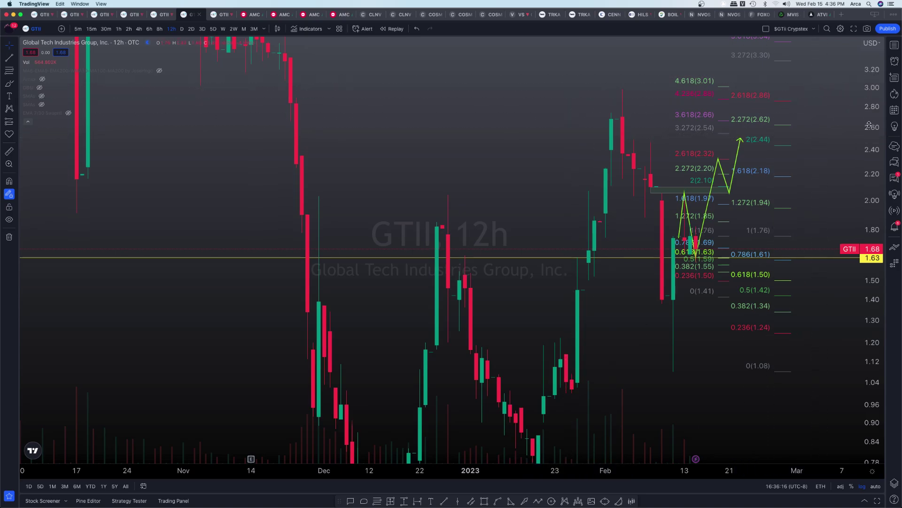
left_click_drag(873, 134, 874, 287)
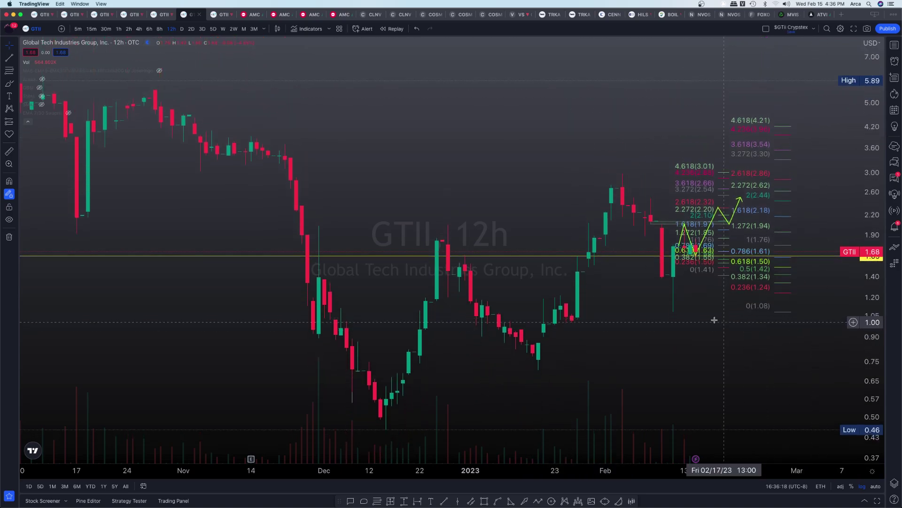
left_click_drag(705, 316, 575, 291)
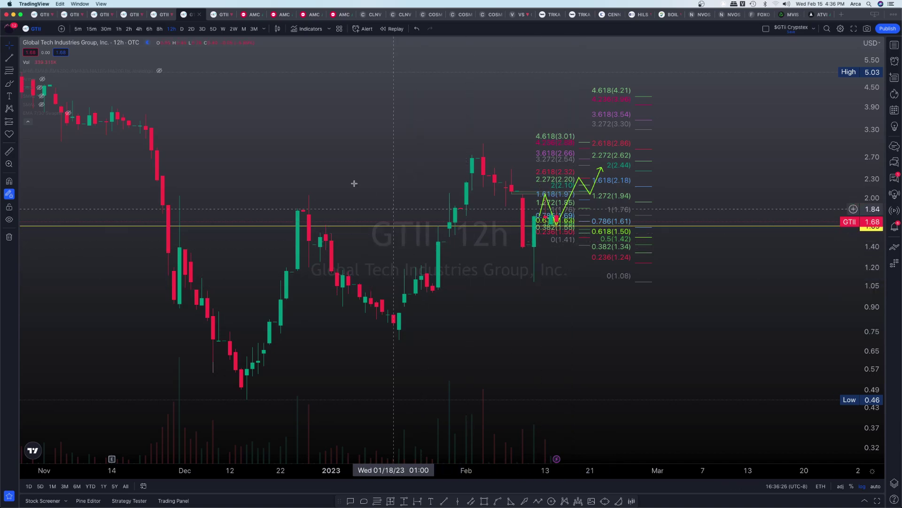
scroll(320, 188, "up", 3)
left_click_drag(169, 135, 341, 134)
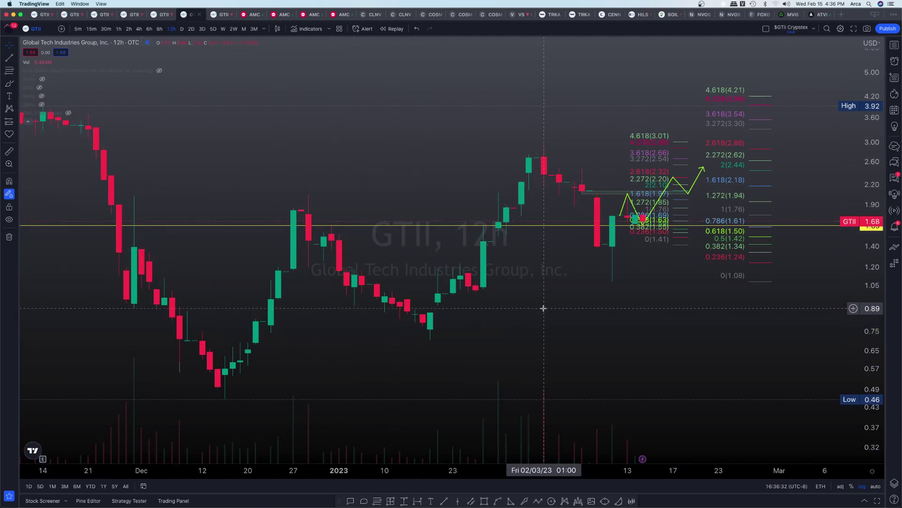
left_click_drag(543, 308, 543, 290)
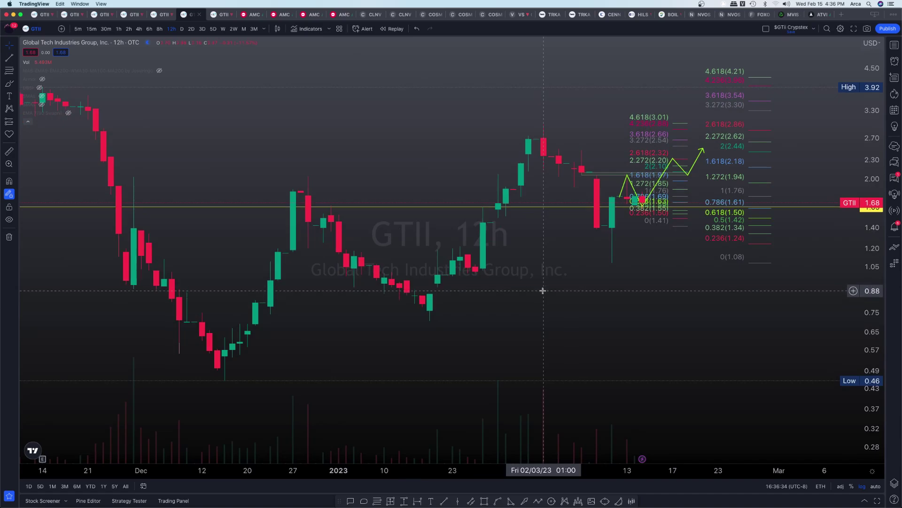